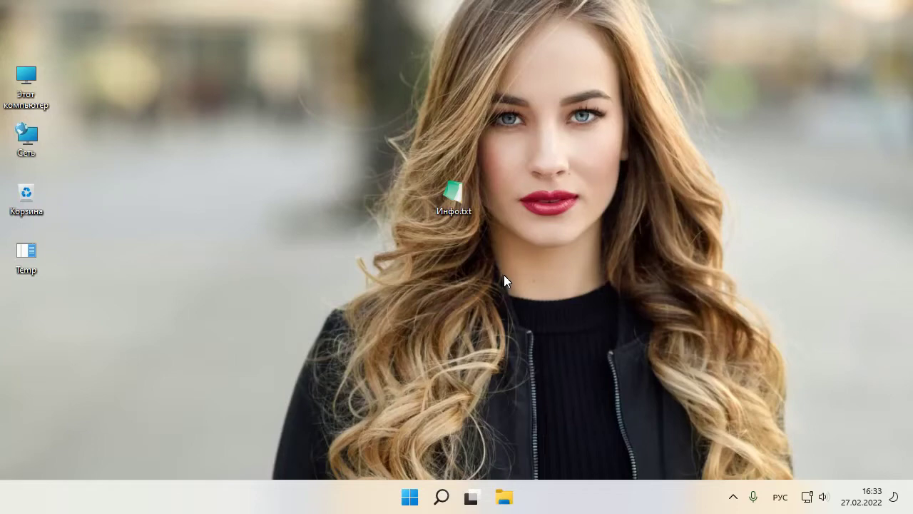
# Step: Copy the command control from Инфо.txt on the desktop and run it to open all Control Panel items
pyautogui.doubleClick(452, 196)
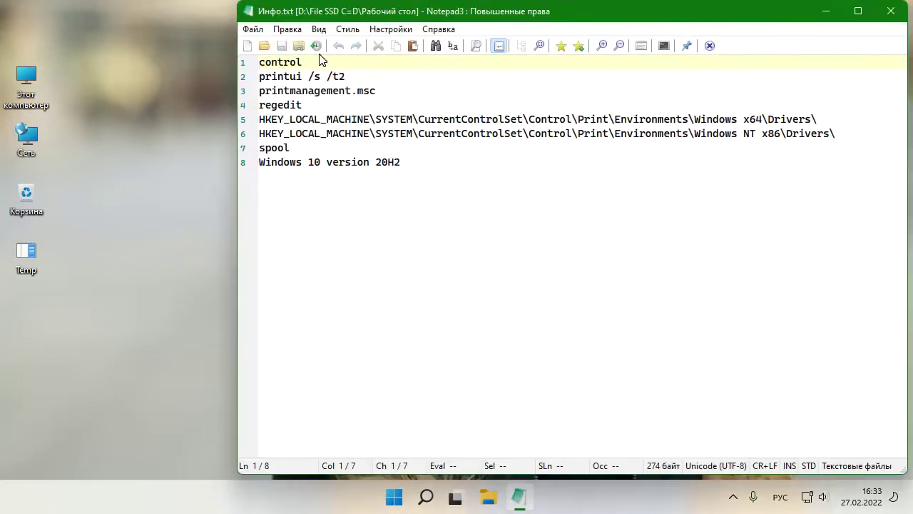
pyautogui.moveTo(321, 64); pyautogui.dragTo(262, 68)
pyautogui.hotkey('ctrl', 'c')
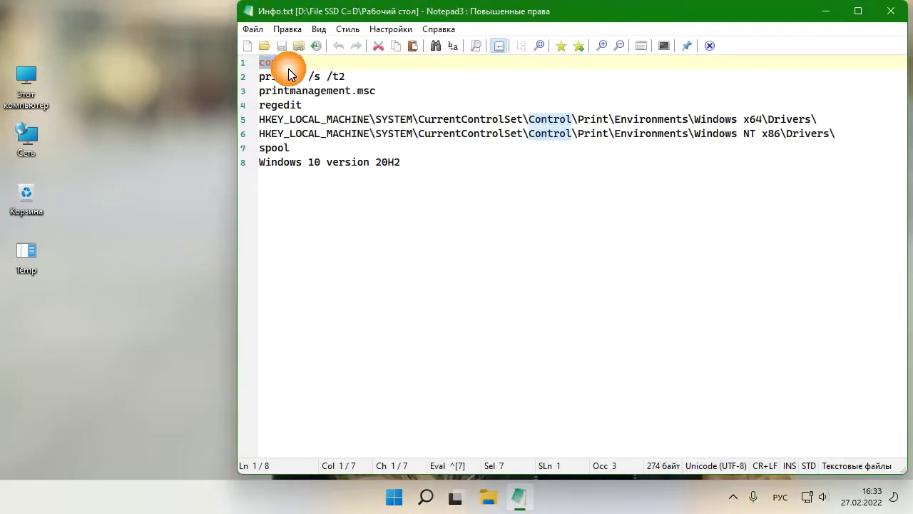
pyautogui.click(829, 14)
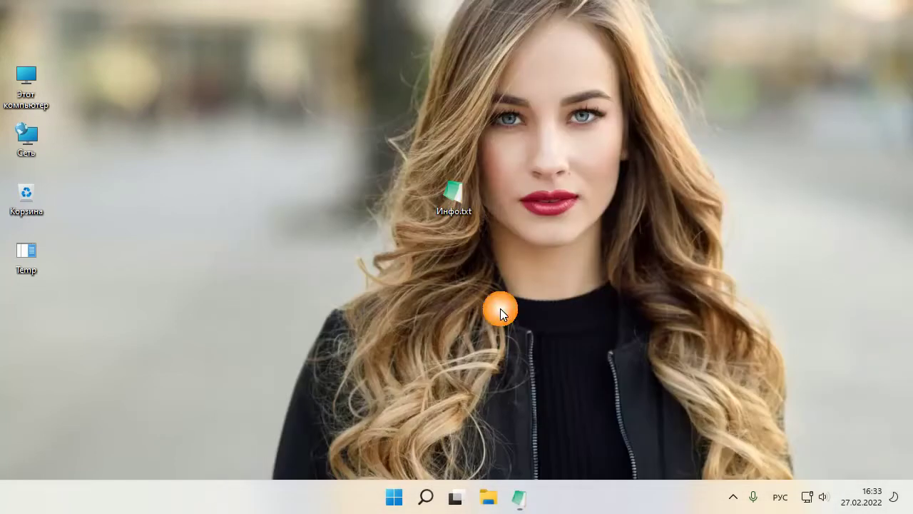
pyautogui.press('super+r')
pyautogui.hotkey('ctrl', 'v')
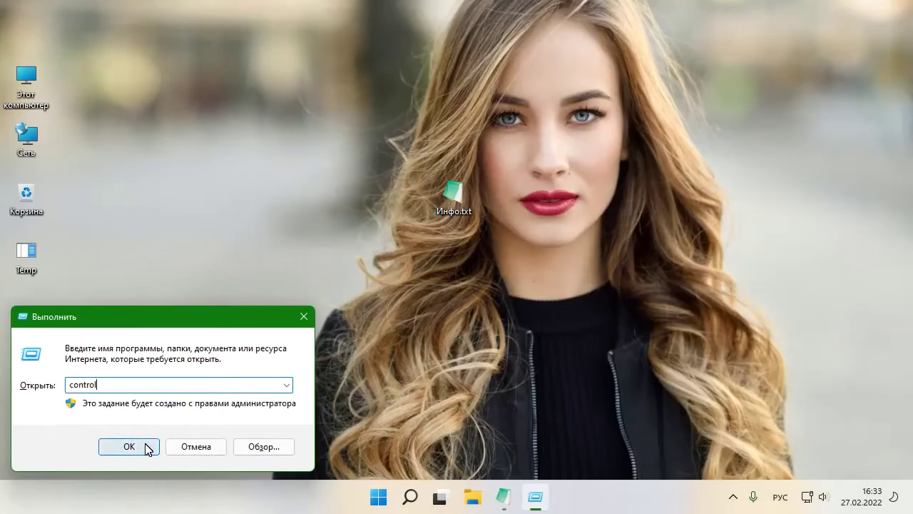
pyautogui.click(145, 445)
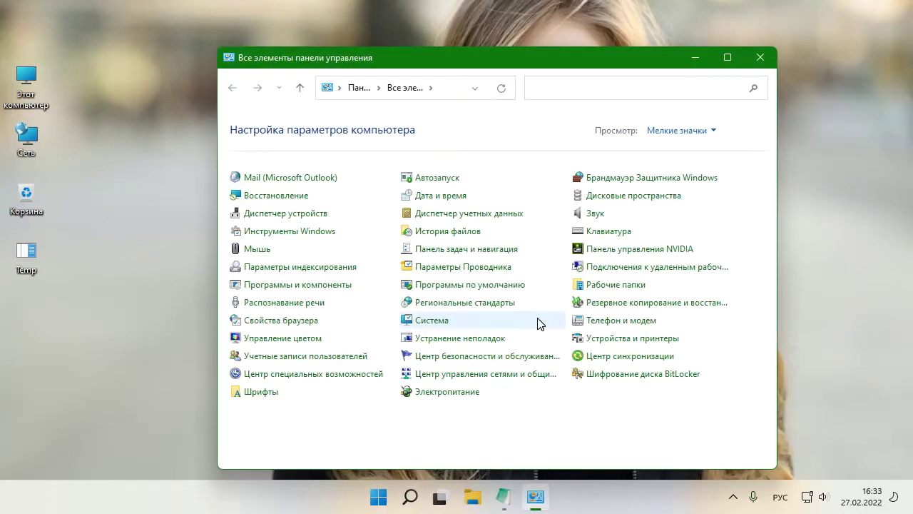
# Step: Open Devices and Printers and bring up the device removal option for the Canon MF3010 without using it
pyautogui.click(686, 248)
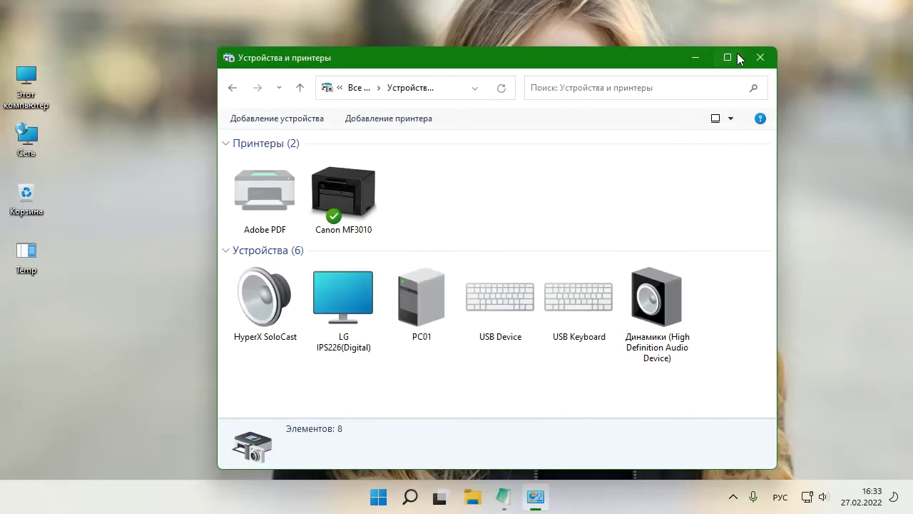
pyautogui.moveTo(533, 67); pyautogui.dragTo(522, 86)
pyautogui.click(360, 203)
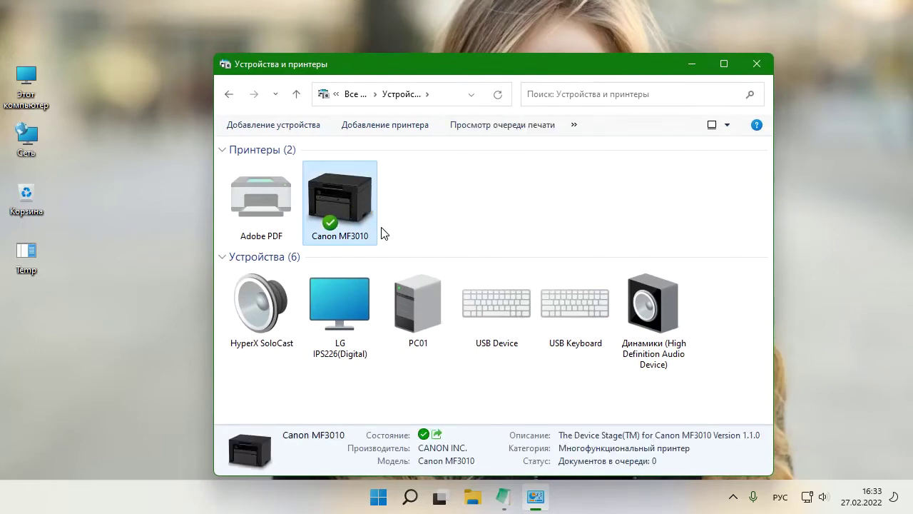
pyautogui.rightClick(350, 205)
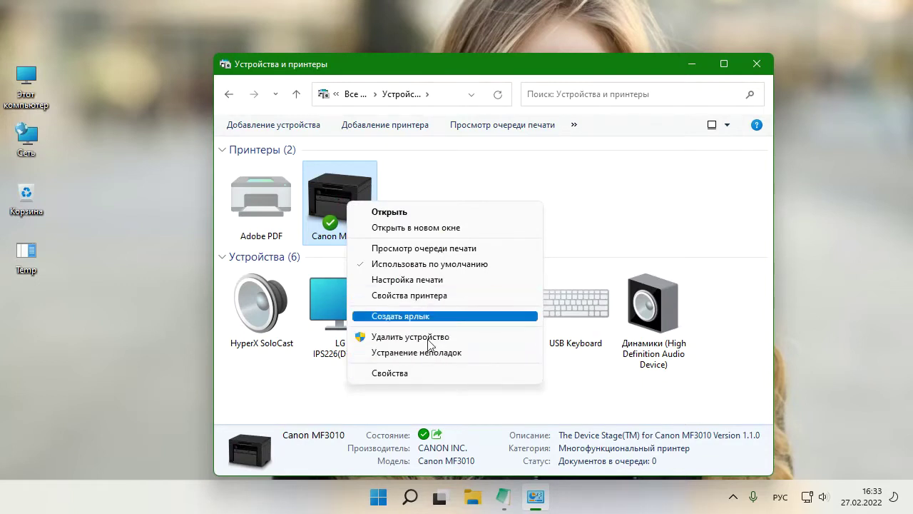
pyautogui.click(598, 205)
pyautogui.click(598, 205)
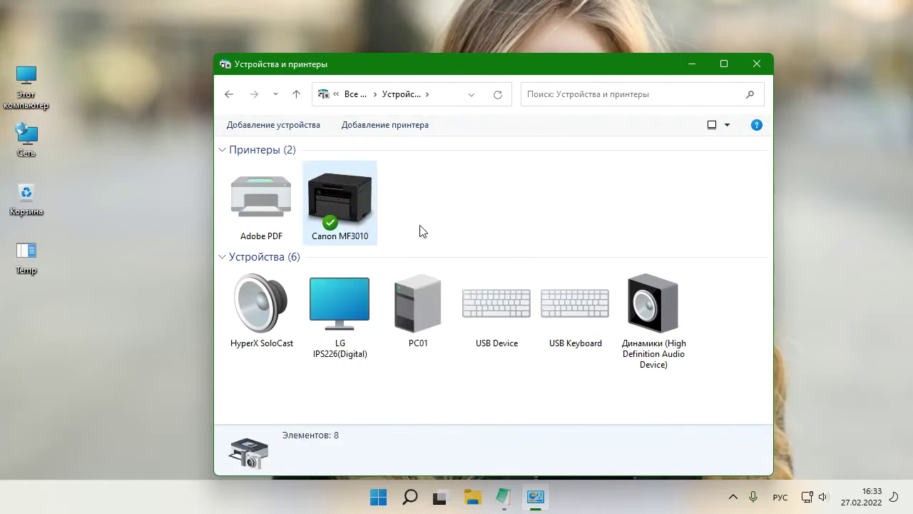
# Step: Start the Canon MF3010 driver uninstaller from Programs and Features, and exit it without removing the drivers
pyautogui.hotkey('alt', 'Left')
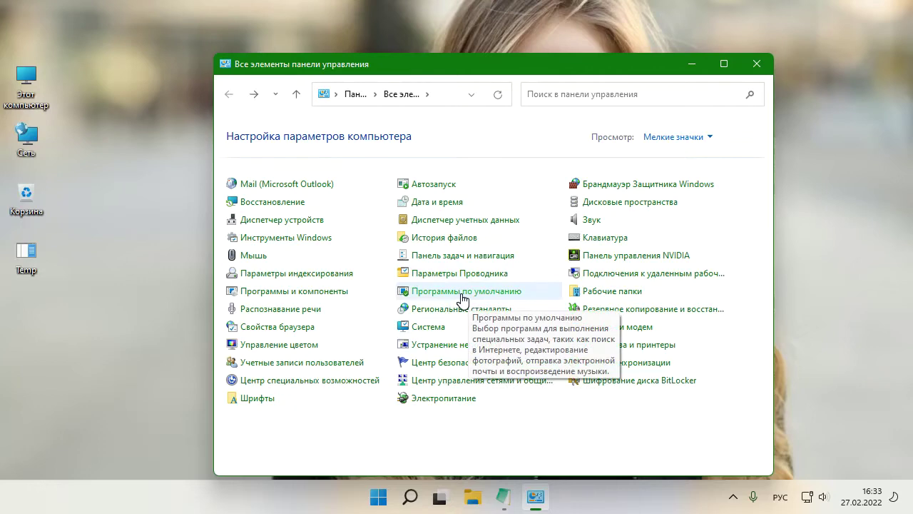
pyautogui.click(326, 297)
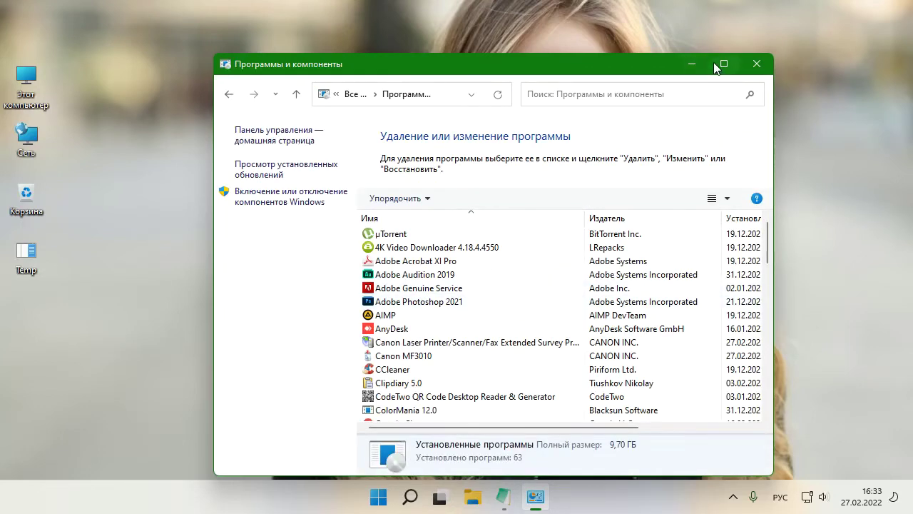
pyautogui.click(437, 344)
pyautogui.click(422, 356)
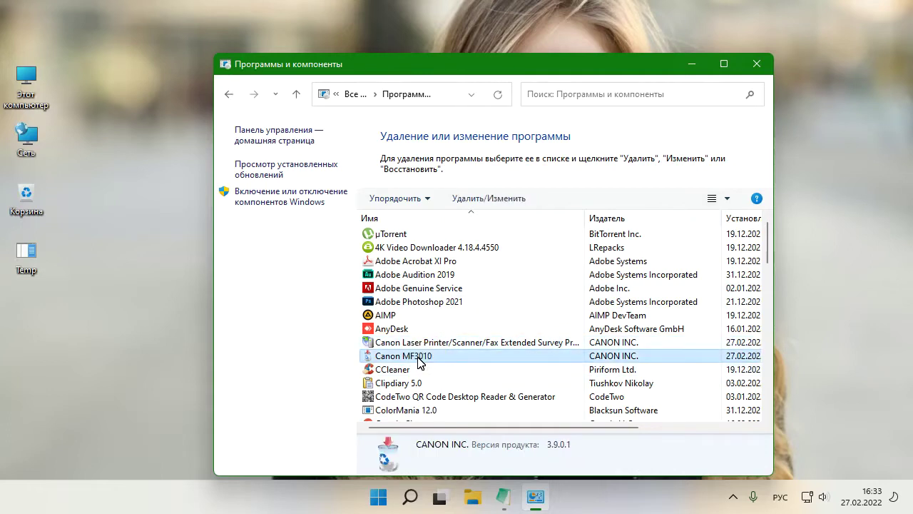
pyautogui.rightClick(420, 362)
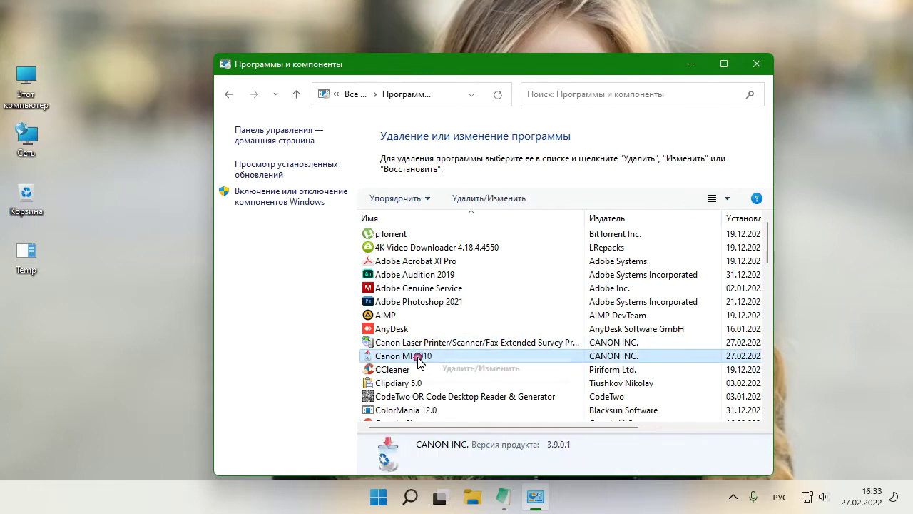
pyautogui.click(465, 368)
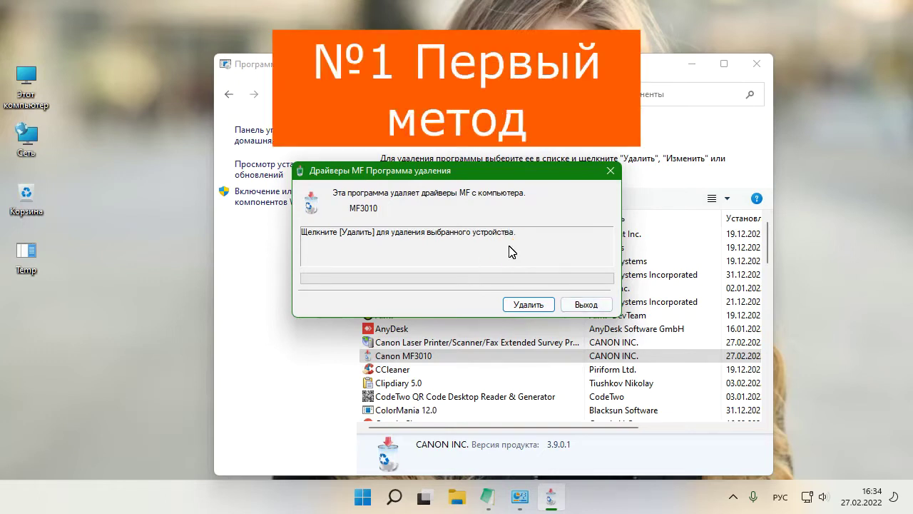
pyautogui.click(587, 304)
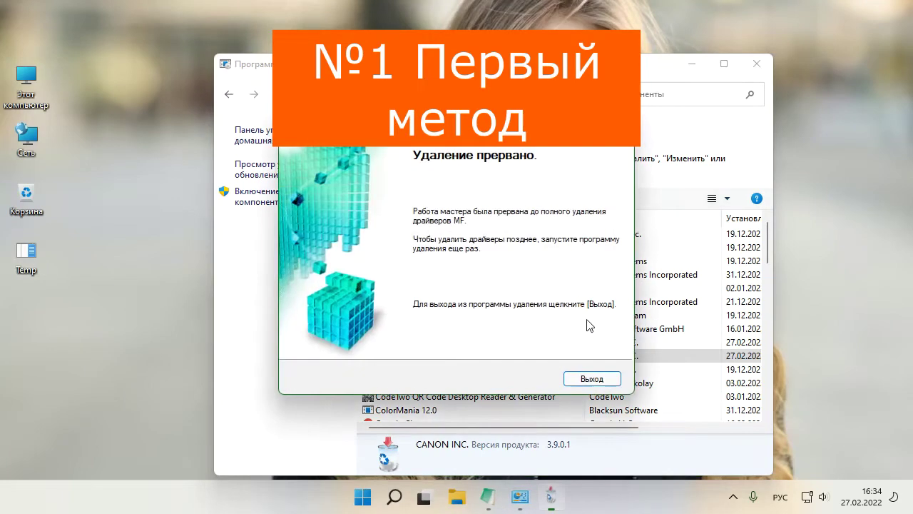
pyautogui.click(590, 379)
# Step: Check the uninstall option of the Canon Laser Printer/Scanner/Fax Extended Survey Program entry, and close Control Panel
pyautogui.click(495, 340)
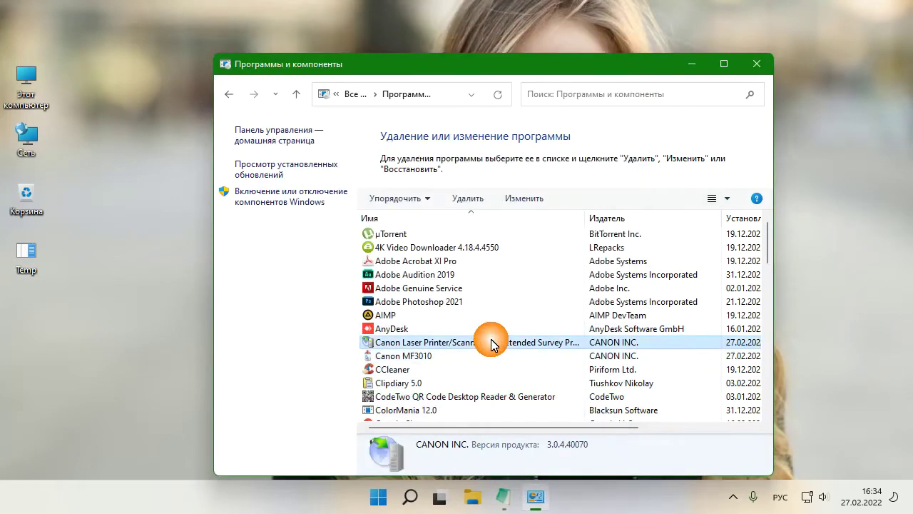
pyautogui.rightClick(492, 344)
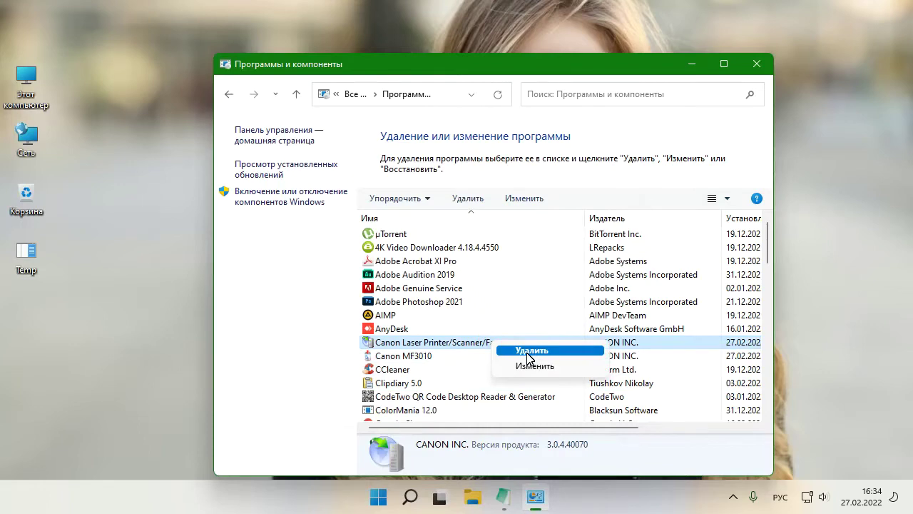
pyautogui.click(465, 343)
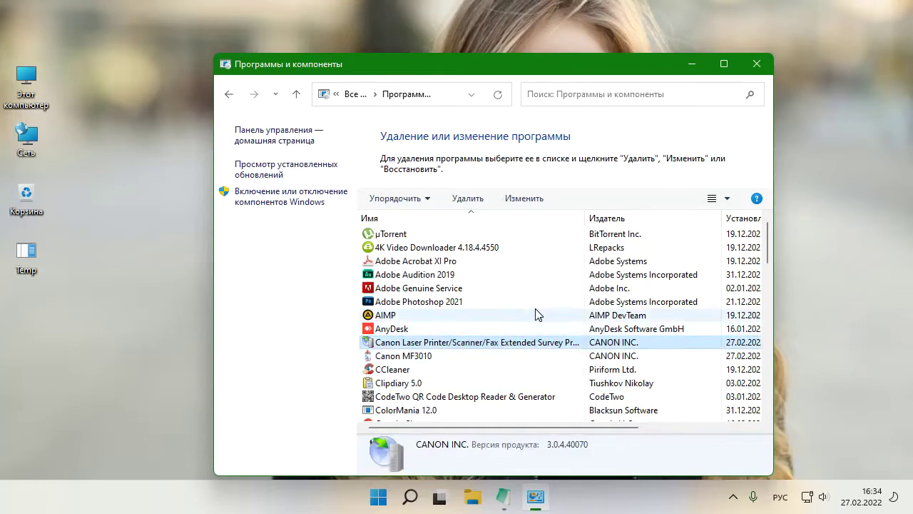
pyautogui.hotkey('alt', 'Left')
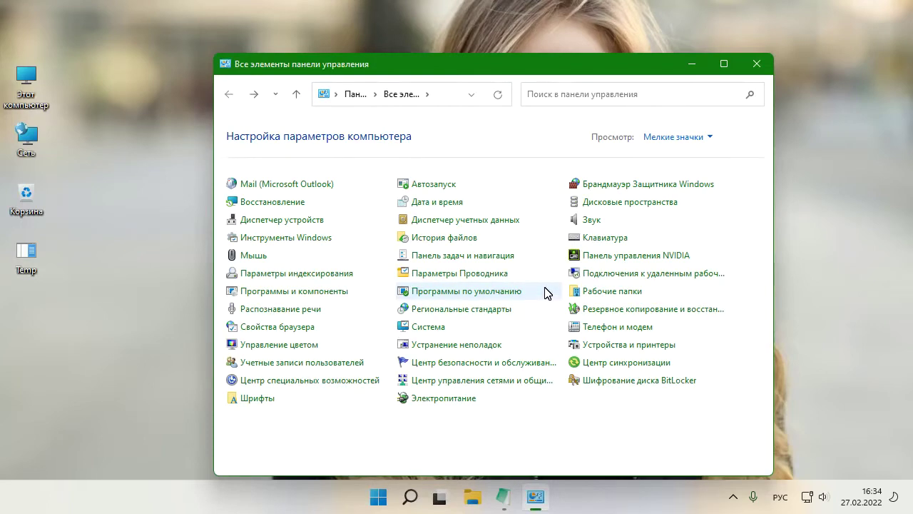
pyautogui.click(759, 65)
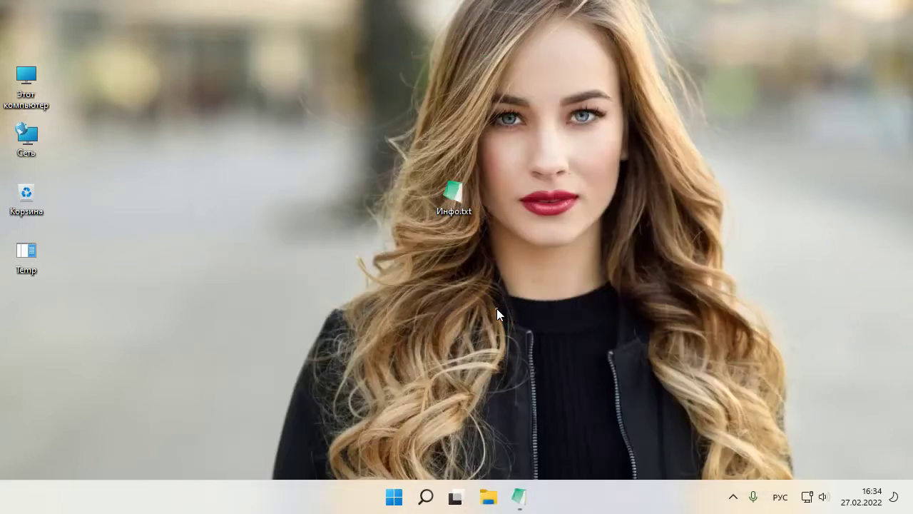
# Step: Copy the command printui /s /t2 from Инфо.txt and run it to open the print server's driver properties
pyautogui.click(518, 496)
pyautogui.click(333, 77)
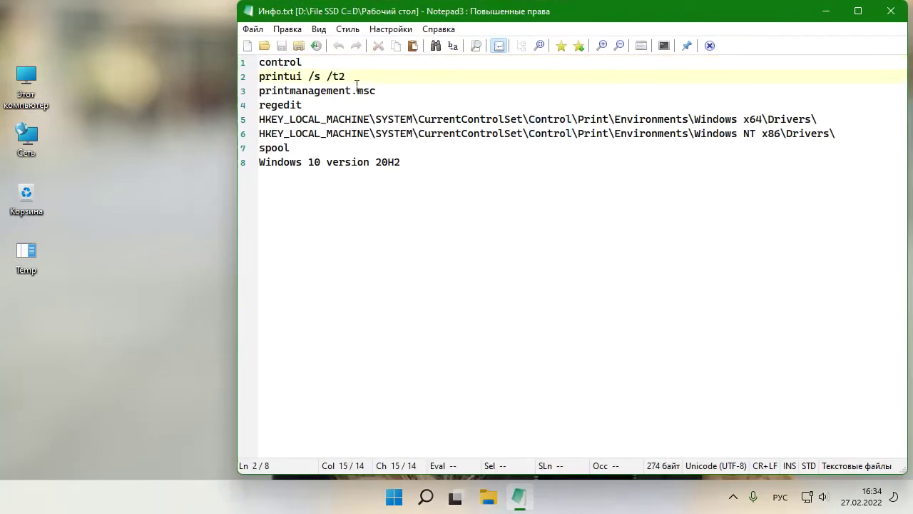
pyautogui.moveTo(361, 78); pyautogui.dragTo(258, 77)
pyautogui.hotkey('ctrl', 'c')
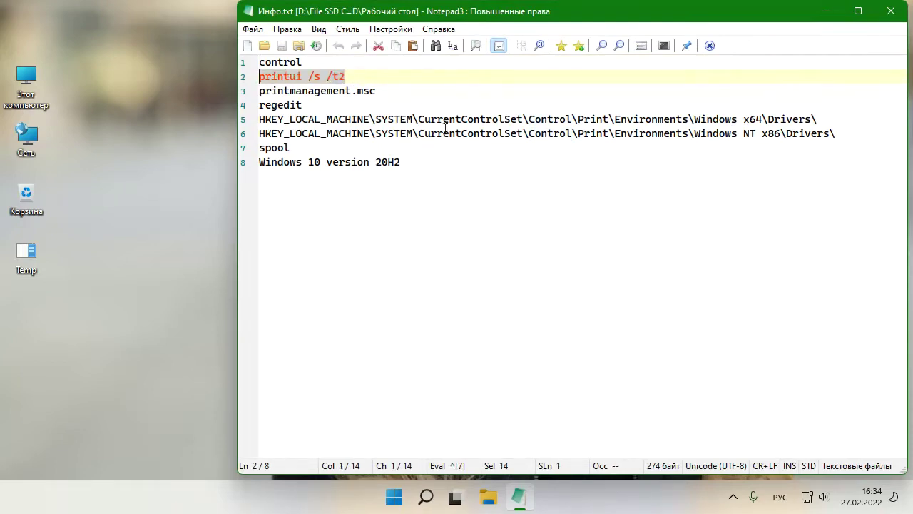
pyautogui.click(829, 14)
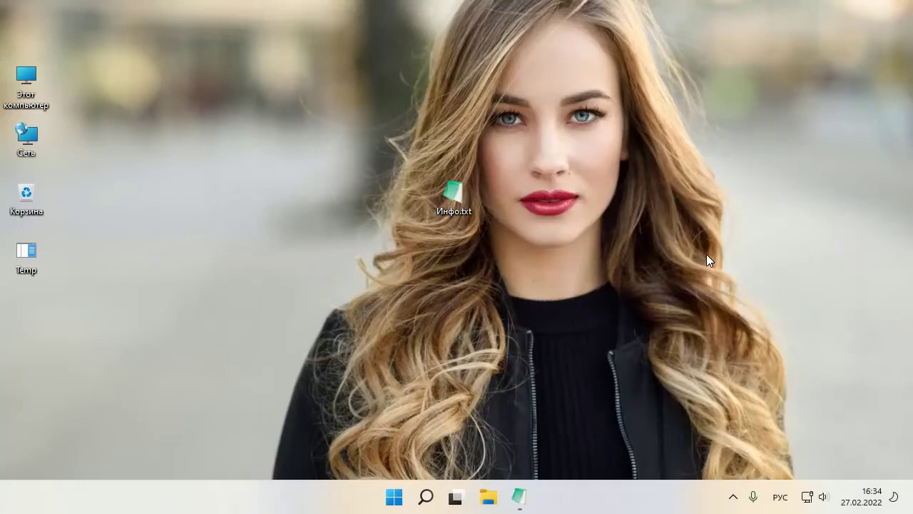
pyautogui.press('super+r')
pyautogui.hotkey('ctrl', 'v')
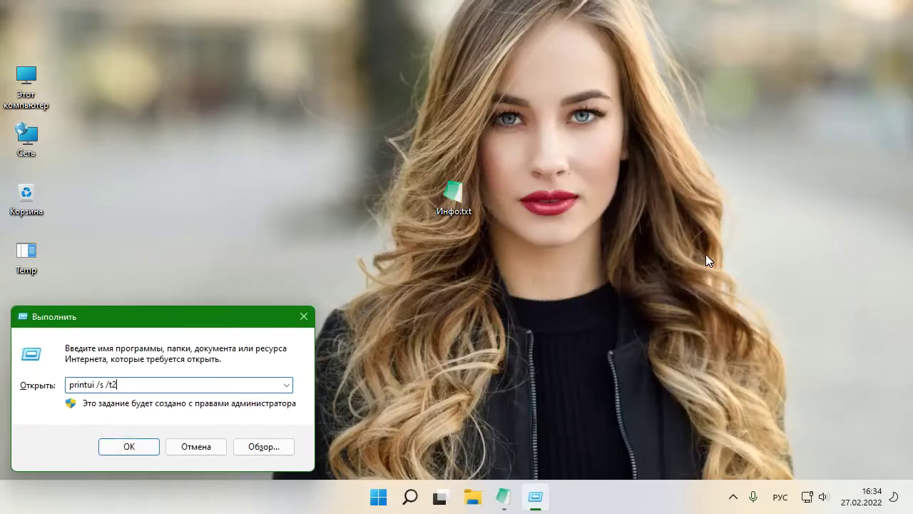
pyautogui.click(503, 496)
pyautogui.click(592, 209)
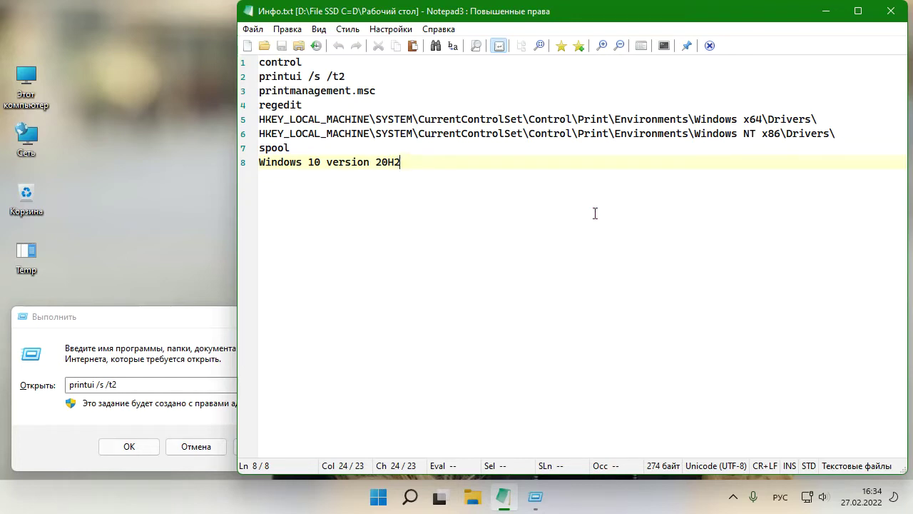
pyautogui.click(826, 11)
pyautogui.click(149, 451)
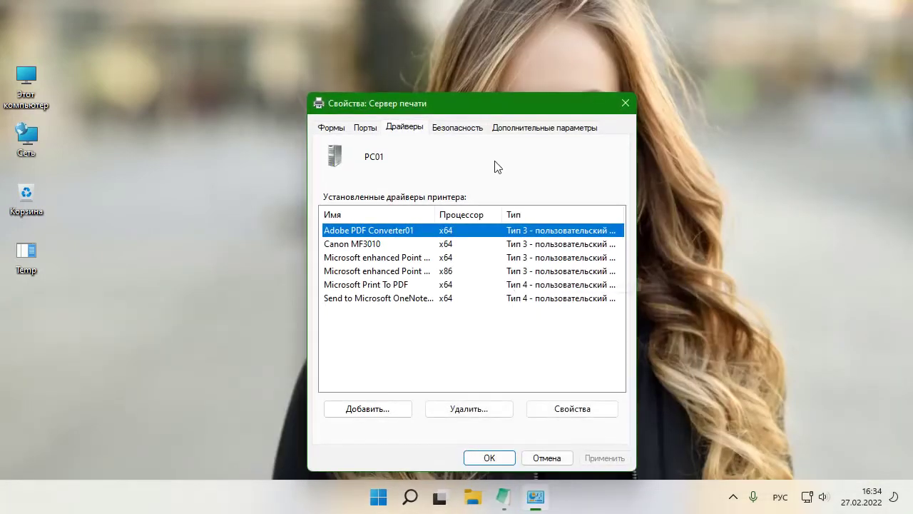
# Step: Try to remove the installed Canon MF3010 x64 driver, choosing the option that deletes both driver and driver package
pyautogui.moveTo(480, 112); pyautogui.dragTo(491, 92)
pyautogui.click(467, 251)
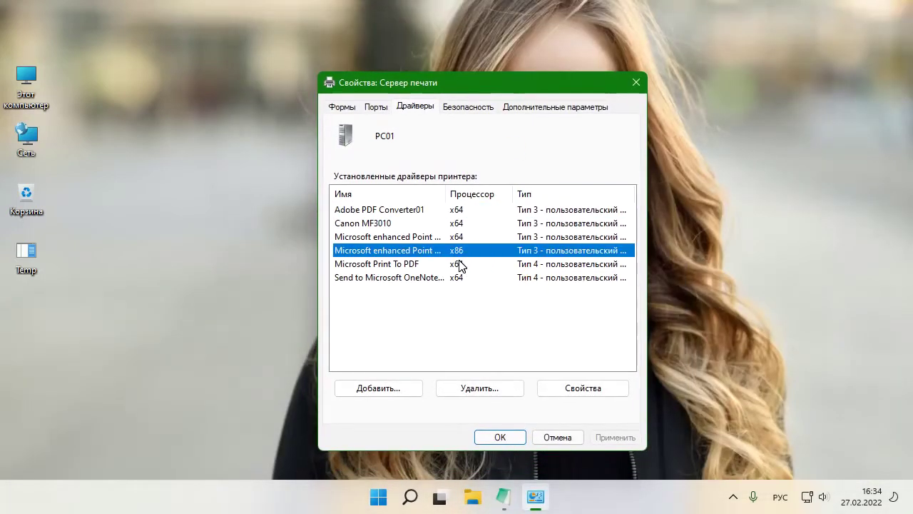
pyautogui.click(462, 263)
pyautogui.click(460, 223)
pyautogui.click(488, 390)
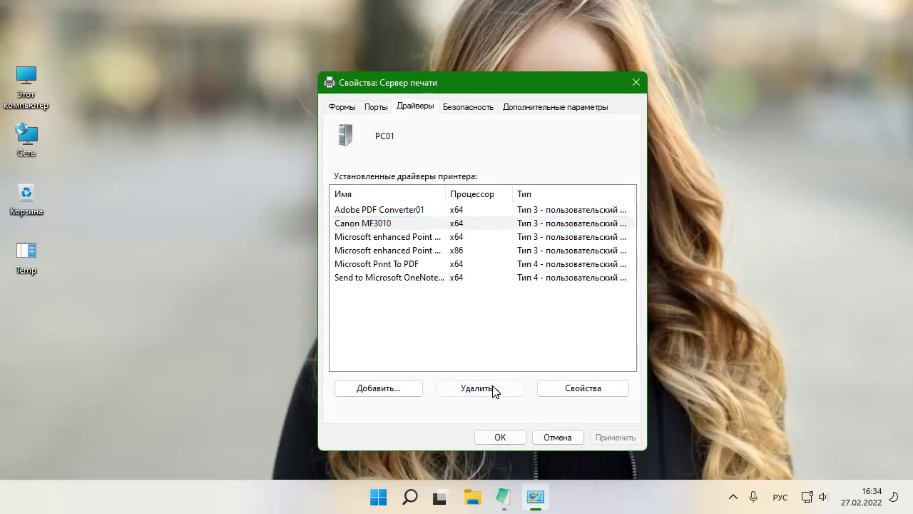
pyautogui.click(414, 206)
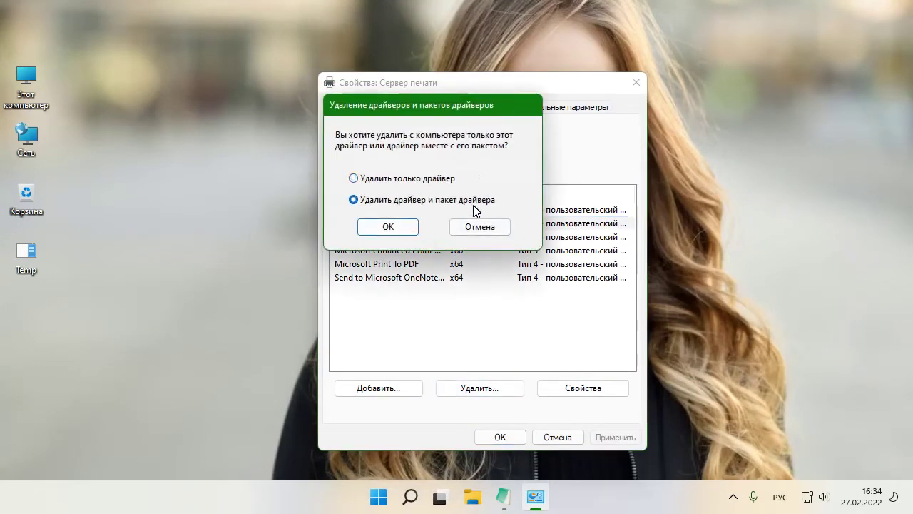
pyautogui.click(408, 227)
pyautogui.click(505, 278)
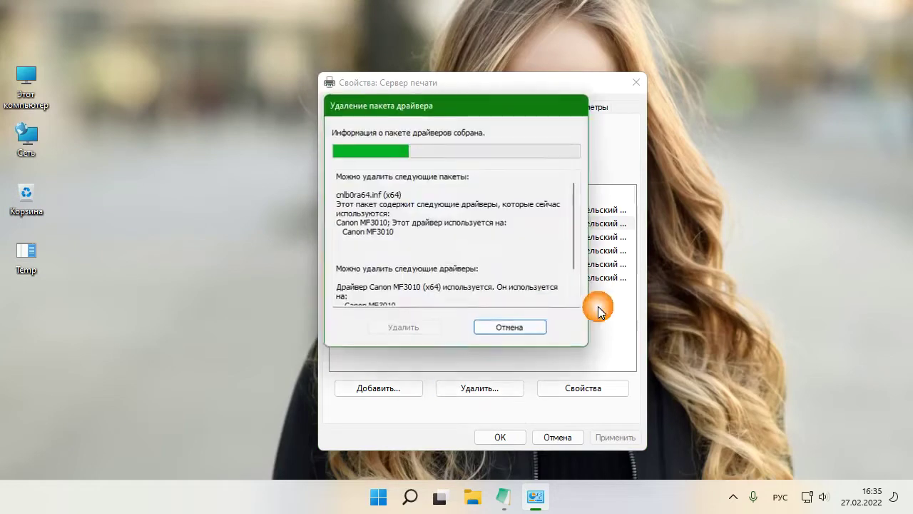
# Step: Review the package removal details for the Canon MF3010 driver, cancel the removal and close the print server properties
pyautogui.scroll(-2, 433, 298)
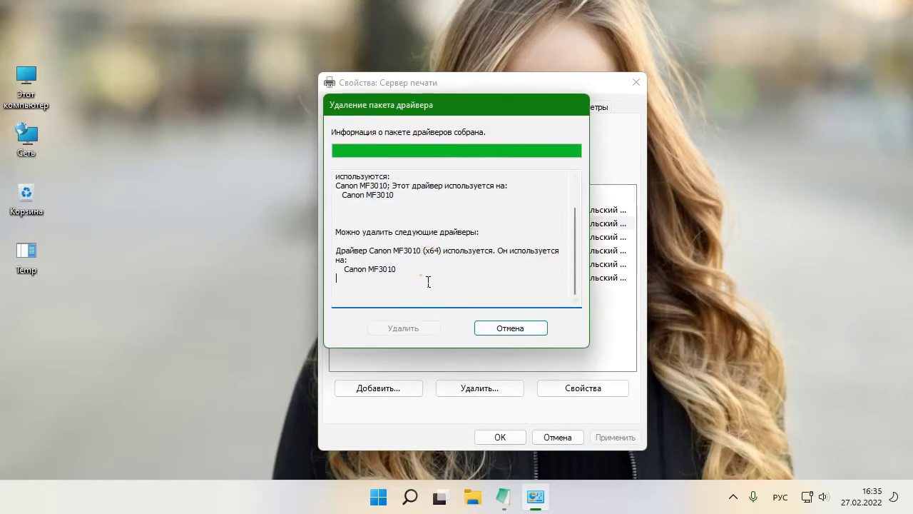
pyautogui.click(430, 277)
pyautogui.scroll(2, 440, 261)
pyautogui.scroll(-2, 441, 307)
pyautogui.click(415, 328)
pyautogui.click(418, 281)
pyautogui.click(426, 284)
pyautogui.click(511, 328)
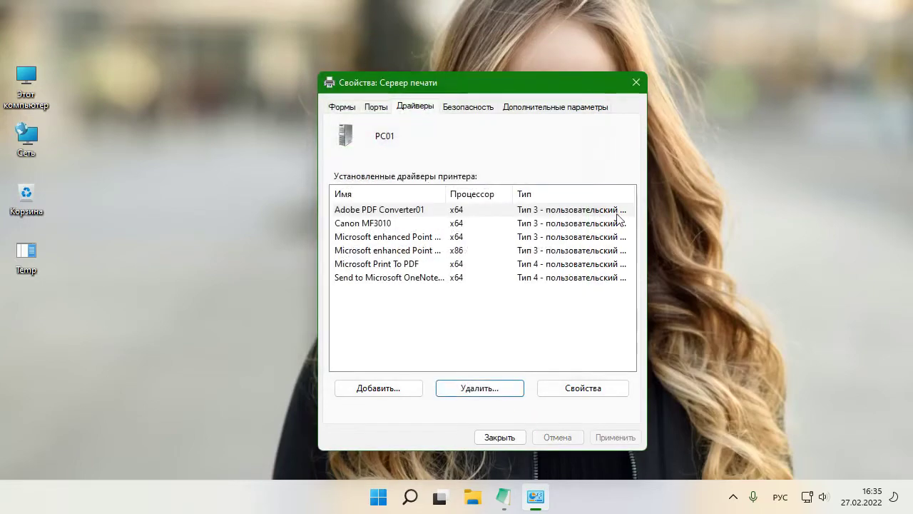
pyautogui.click(635, 82)
# Step: Copy the command printmanagement.msc from the notes in Инфо.txt
pyautogui.click(517, 497)
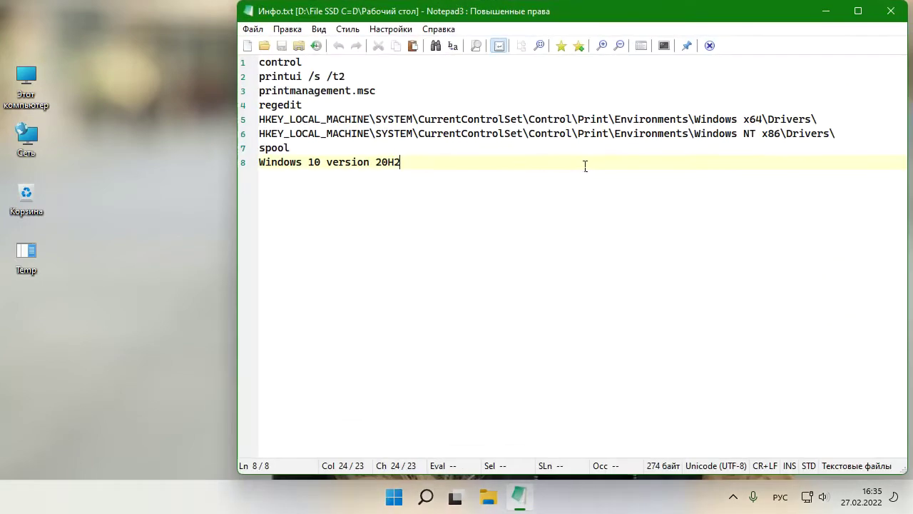
pyautogui.click(389, 93)
pyautogui.hotkey('shift', 'Left')
pyautogui.hotkey('shift', 'Left')
pyautogui.hotkey('shift', 'Left')
pyautogui.hotkey('shift', 'Left')
pyautogui.hotkey('shift', 'Left')
pyautogui.hotkey('shift', 'Left')
pyautogui.hotkey('shift', 'Left')
pyautogui.hotkey('shift', 'Left')
pyautogui.hotkey('shift', 'Left')
pyautogui.hotkey('shift', 'Left')
pyautogui.hotkey('shift', 'Left')
pyautogui.hotkey('shift', 'Left')
pyautogui.hotkey('shift', 'Left')
pyautogui.hotkey('shift', 'Left')
pyautogui.hotkey('shift', 'Left')
pyautogui.hotkey('shift', 'Left')
pyautogui.hotkey('shift', 'Left')
pyautogui.hotkey('shift', 'Left')
pyautogui.hotkey('shift', 'Left')
pyautogui.hotkey('ctrl', 'c')
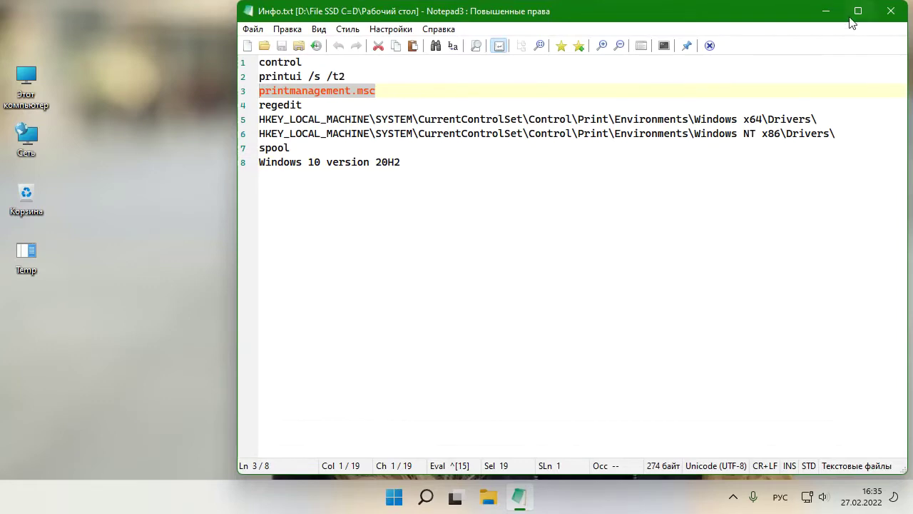
# Step: Run the copied printmanagement.msc command to open the Print Management console
pyautogui.click(826, 11)
pyautogui.press('super+r')
pyautogui.hotkey('ctrl', 'v')
pyautogui.press('Return')
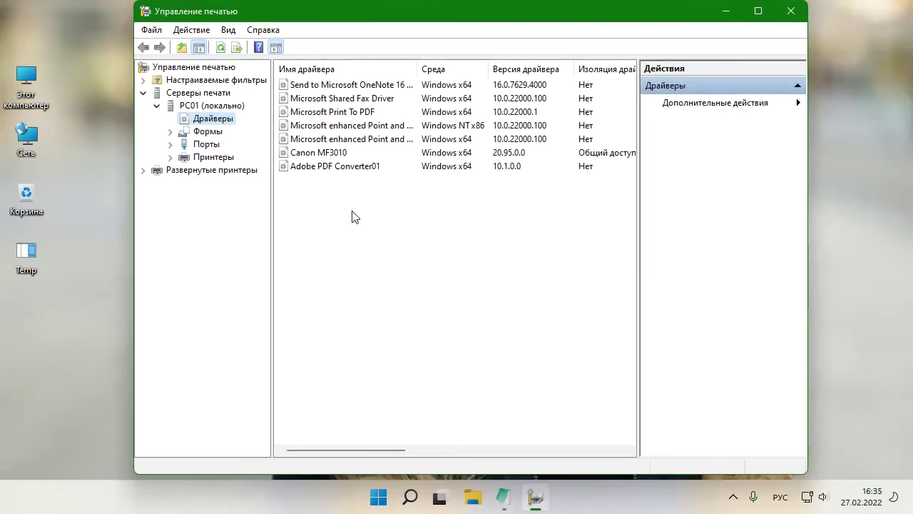
# Step: Try to remove the Canon MF3010 driver package in Print Management, review the package details, cancel the removal and close the console
pyautogui.click(335, 153)
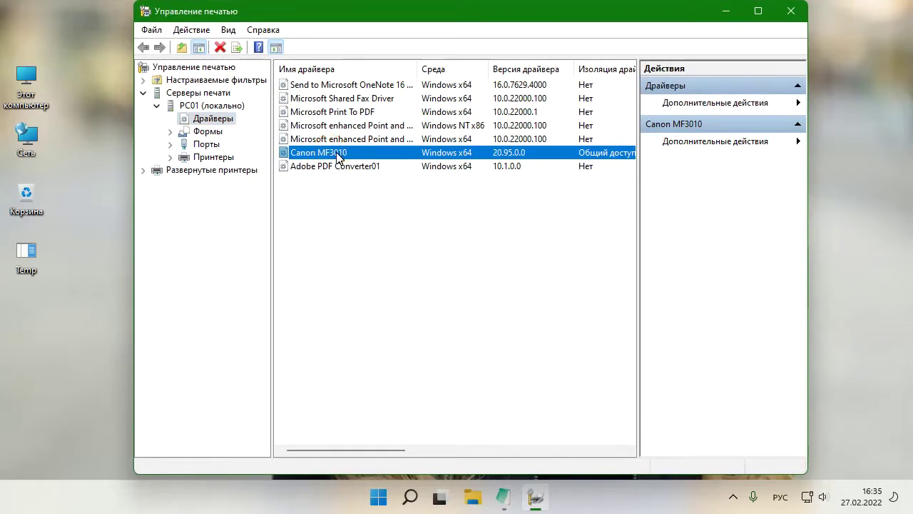
pyautogui.rightClick(336, 156)
pyautogui.click(409, 163)
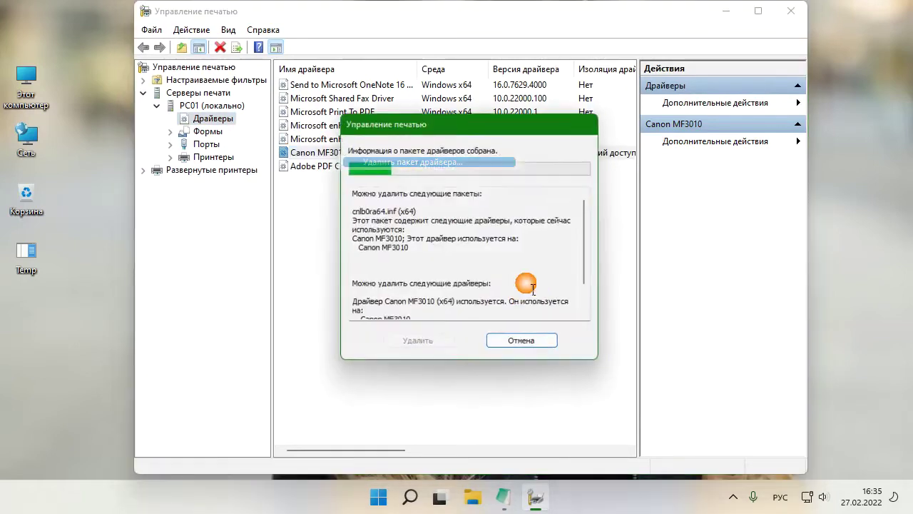
pyautogui.click(532, 280)
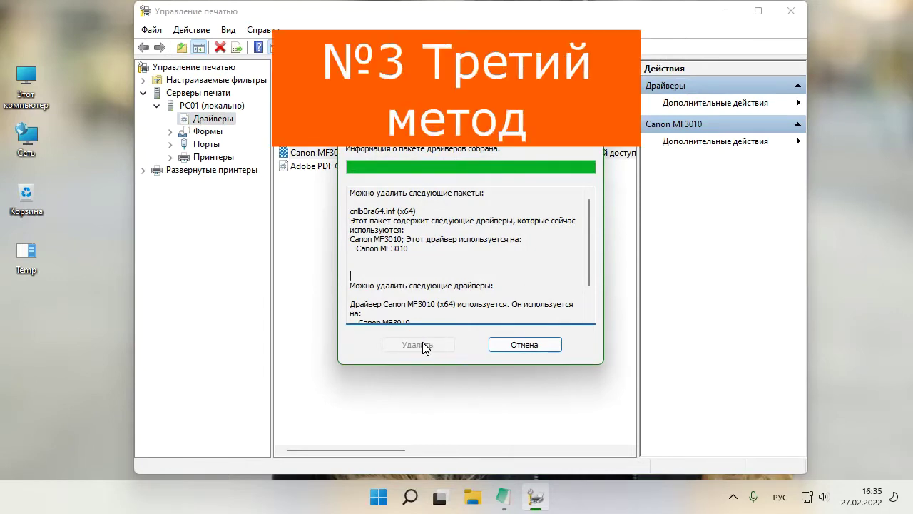
pyautogui.click(491, 304)
pyautogui.click(487, 301)
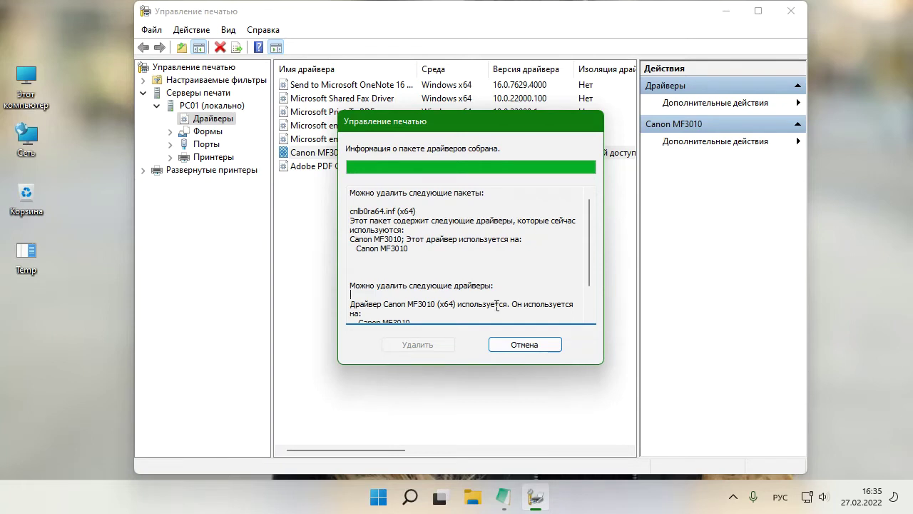
pyautogui.click(525, 344)
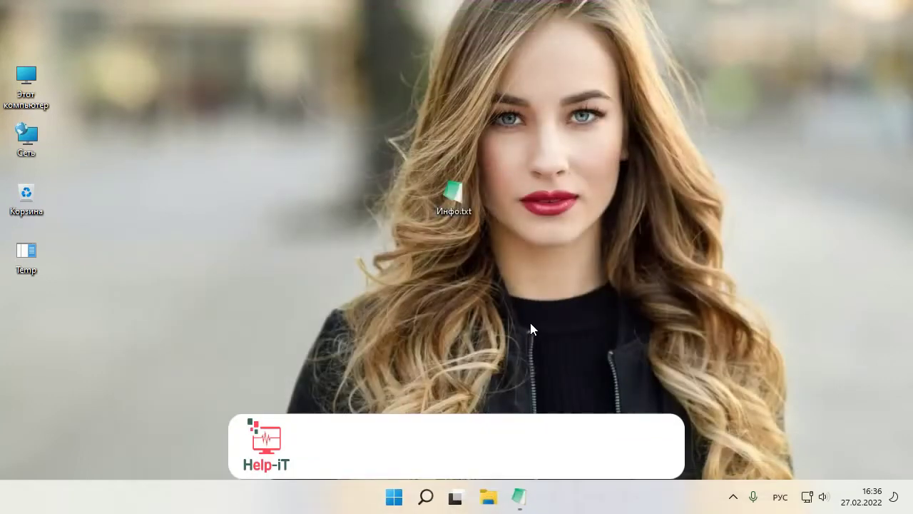
pyautogui.click(530, 324)
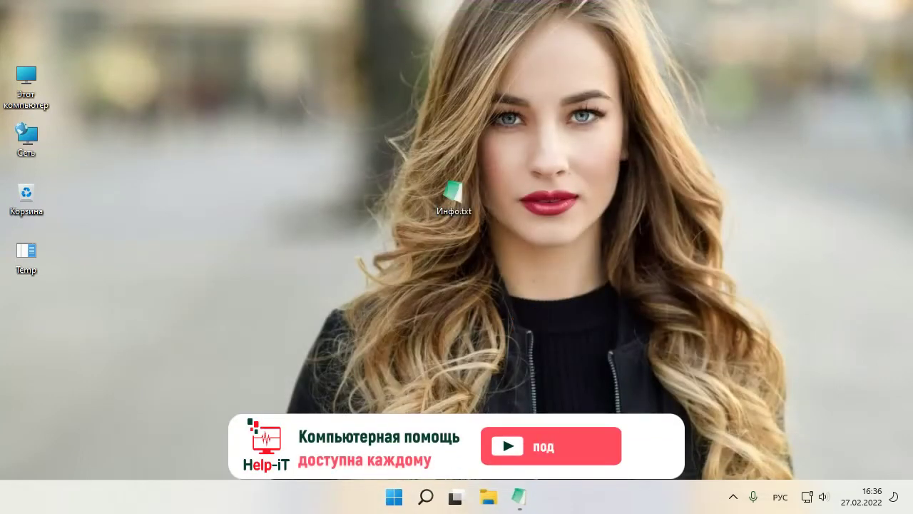
# Step: Open the services list in Computer Management, maximize the window and widen the service name column
pyautogui.rightClick(31, 88)
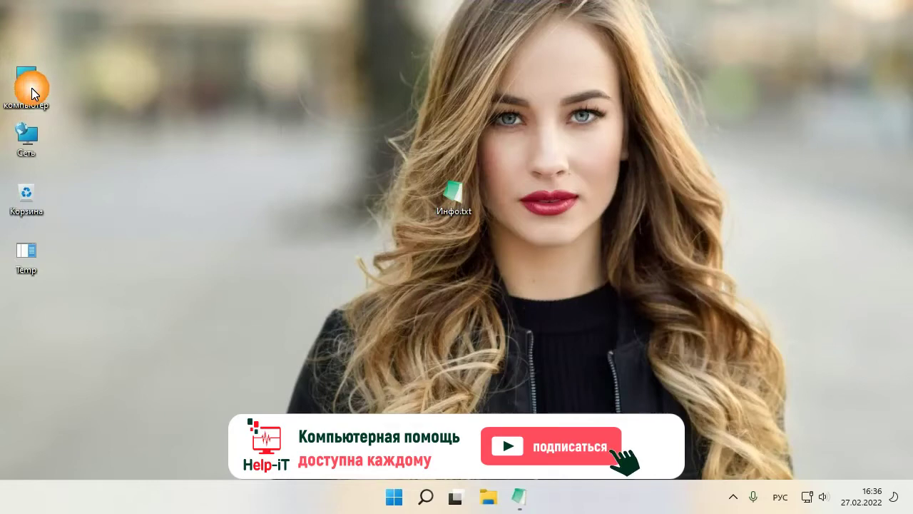
pyautogui.click(129, 131)
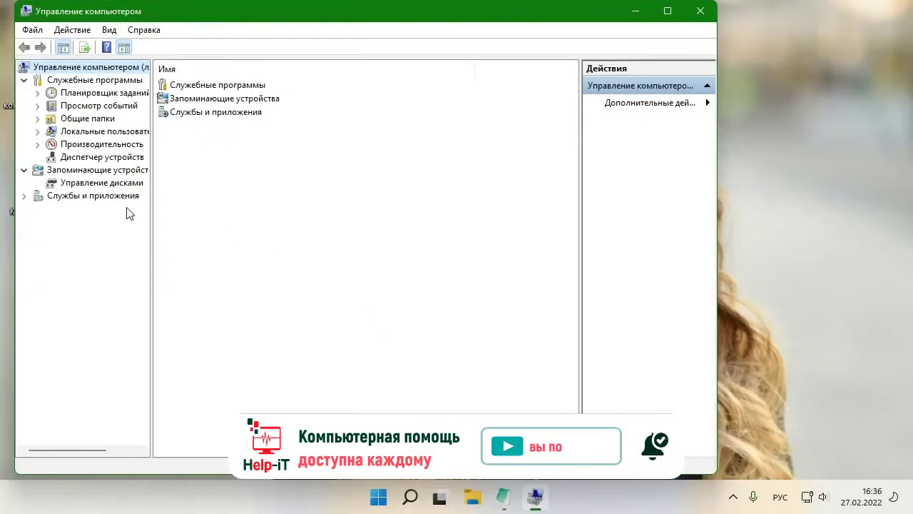
pyautogui.doubleClick(115, 197)
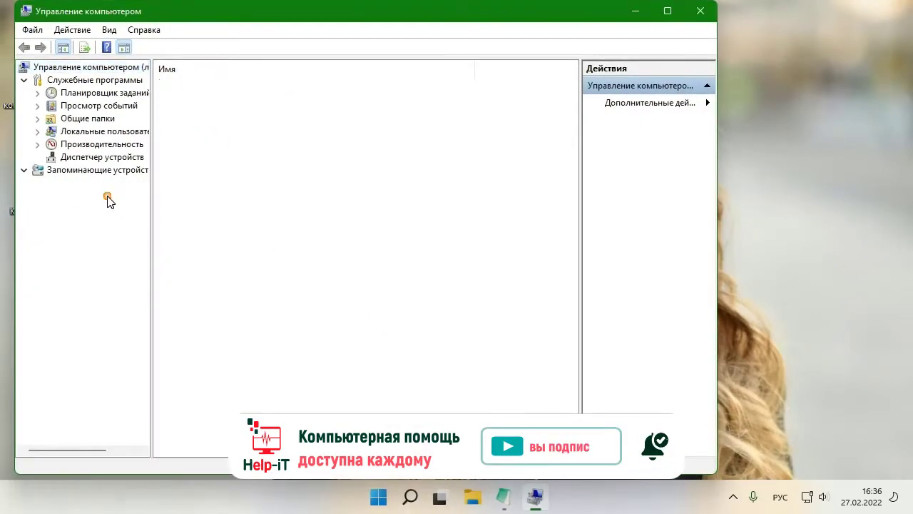
pyautogui.click(68, 208)
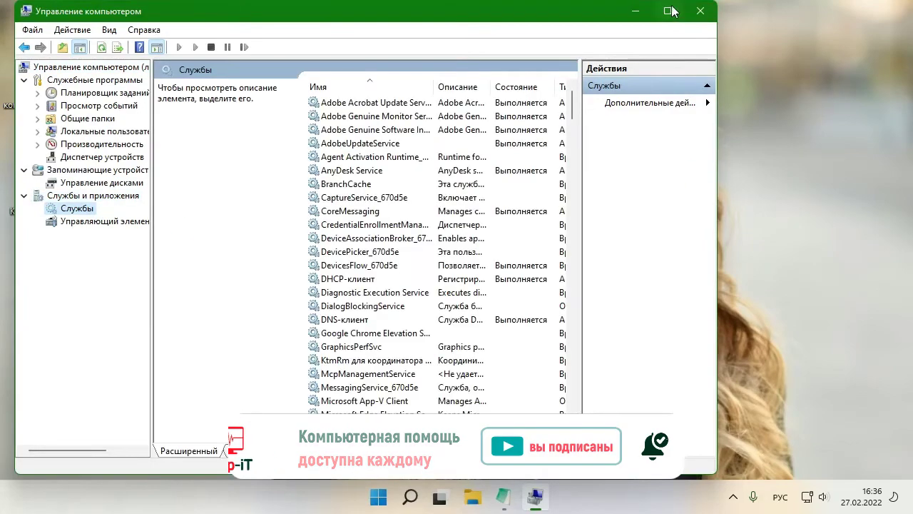
pyautogui.click(668, 11)
pyautogui.click(660, 245)
pyautogui.moveTo(420, 80); pyautogui.dragTo(507, 80)
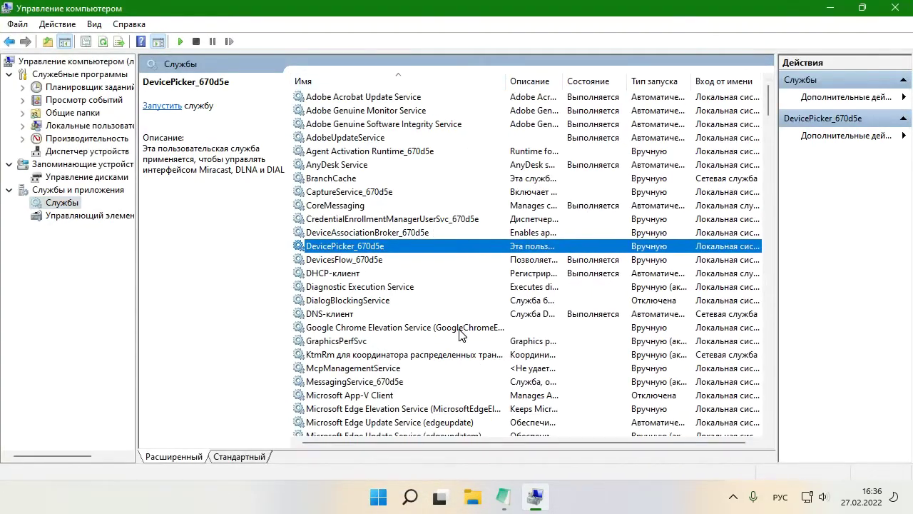
# Step: Stop the Диспетчер печати (Spooler) service, confirm its properties and minimize Computer Management
pyautogui.click(463, 326)
pyautogui.scroll(-1, 471, 346)
pyautogui.scroll(-20, 470, 346)
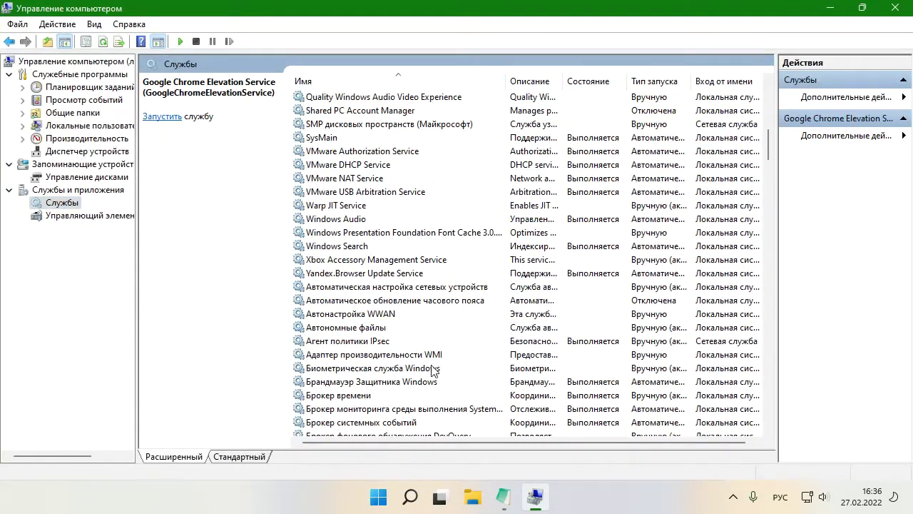
pyautogui.scroll(-1, 432, 372)
pyautogui.doubleClick(374, 249)
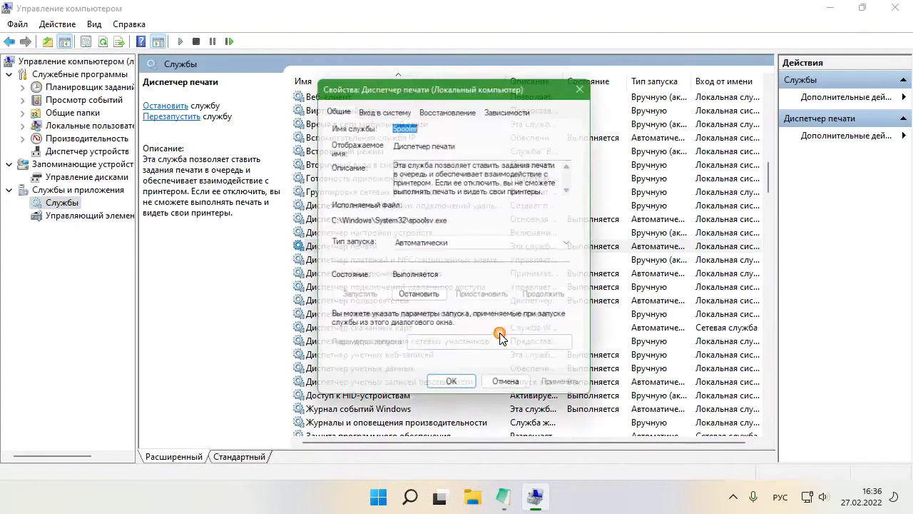
pyautogui.click(437, 299)
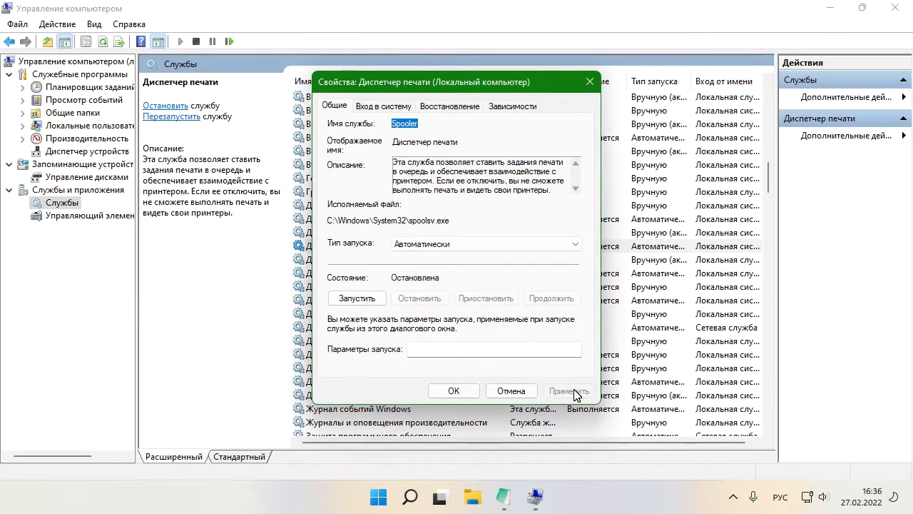
pyautogui.click(456, 391)
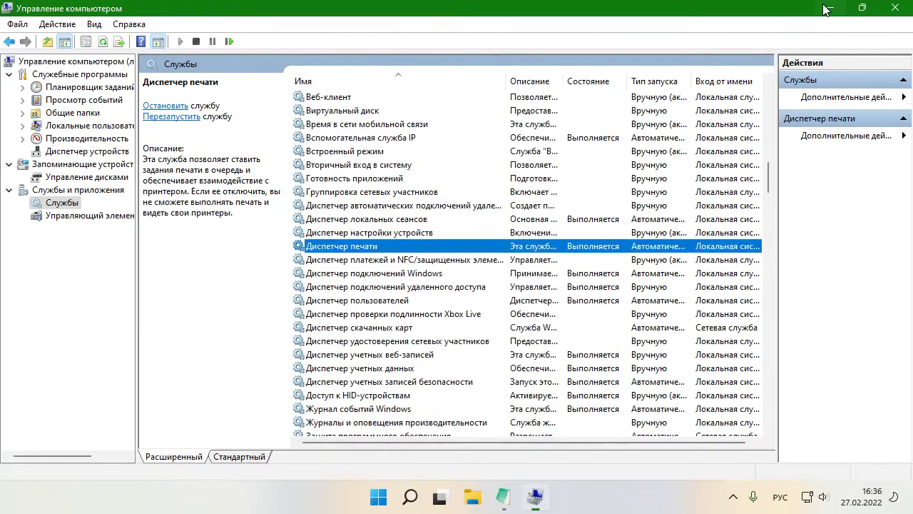
pyautogui.click(829, 7)
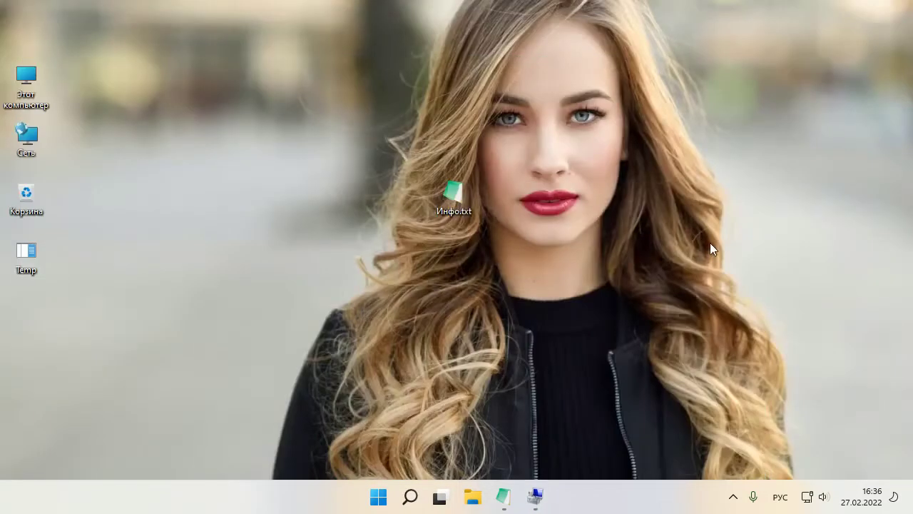
# Step: Copy the regedit command from the notes in Инфо.txt and run it to open the Registry Editor
pyautogui.click(504, 497)
pyautogui.click(336, 119)
pyautogui.moveTo(305, 107); pyautogui.dragTo(260, 107)
pyautogui.hotkey('ctrl', 'c')
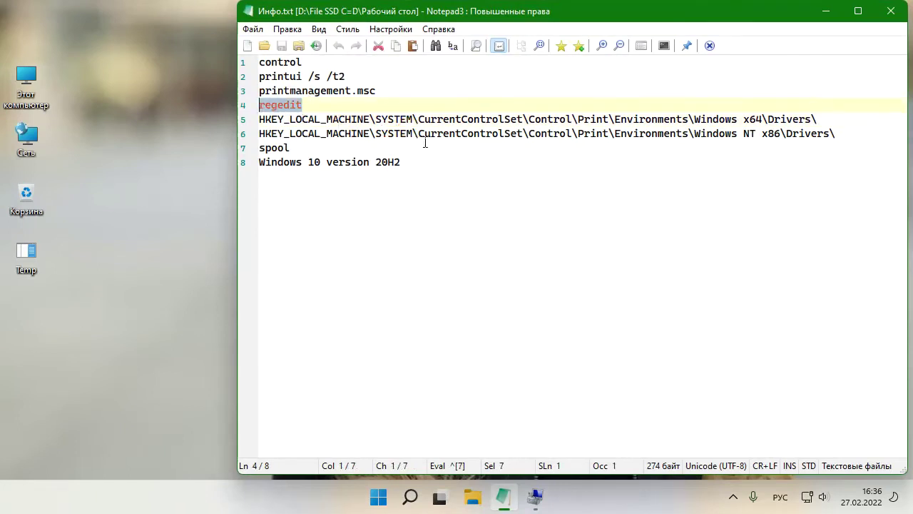
pyautogui.press('super+r')
pyautogui.hotkey('ctrl', 'v')
pyautogui.press('Return')
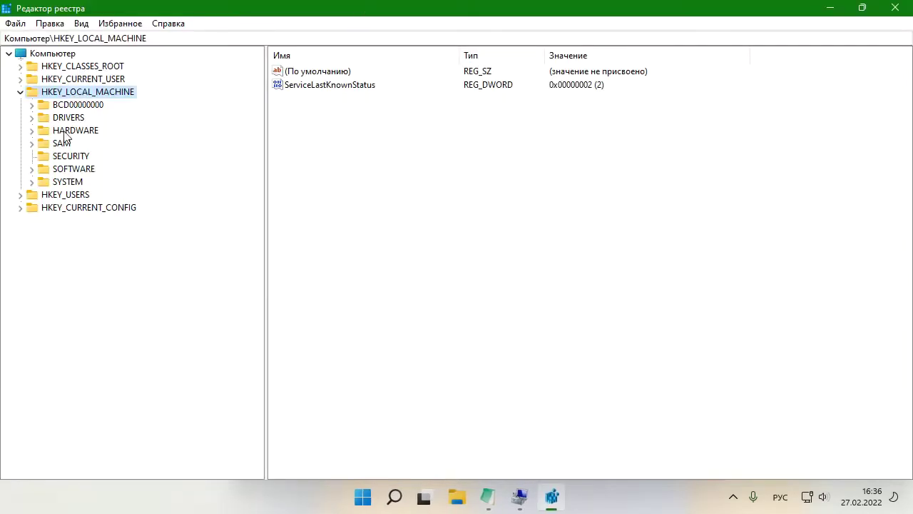
# Step: Collapse the HKEY_LOCAL_MACHINE branch, uncover the notes and copy the Windows x64 drivers registry path from Инфо.txt
pyautogui.doubleClick(88, 94)
pyautogui.moveTo(516, 4); pyautogui.dragTo(533, 183)
pyautogui.click(723, 121)
pyautogui.moveTo(835, 126); pyautogui.dragTo(261, 123)
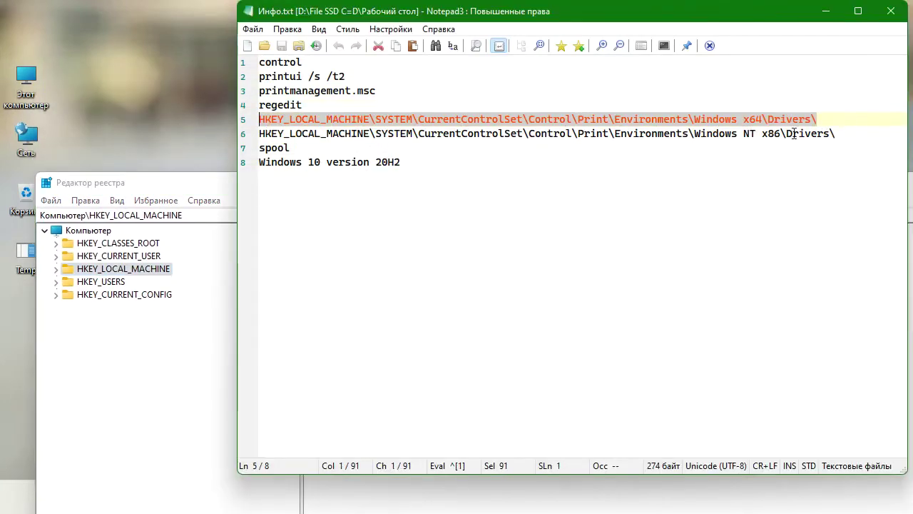
pyautogui.click(758, 119)
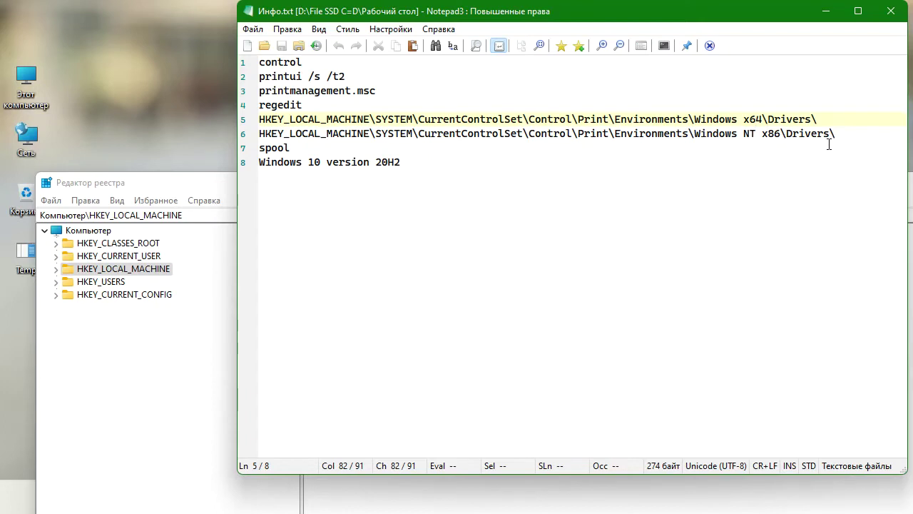
# Step: Go to the registry key HKEY_LOCAL_MACHINE\SYSTEM\CurrentControlSet\Control\Print\Environments\Windows x64\Drivers and maximize the Registry Editor
pyautogui.click(190, 217)
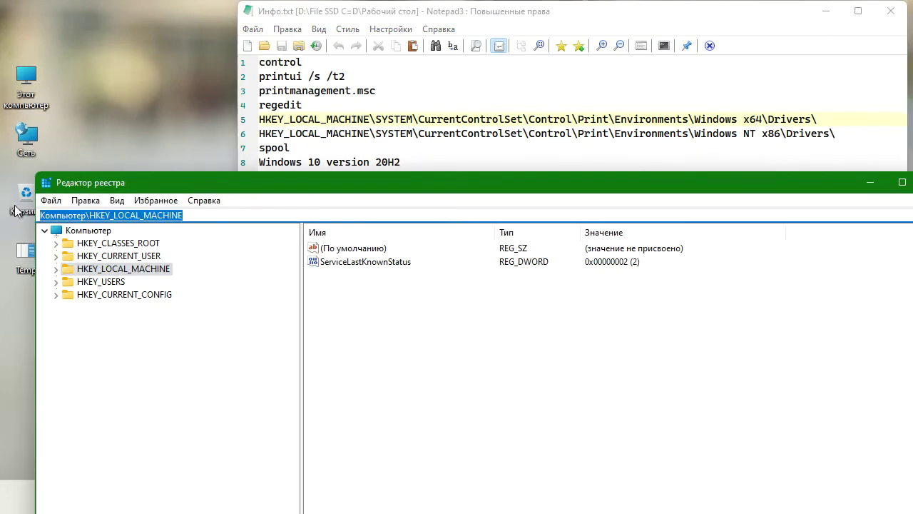
pyautogui.click(180, 218)
pyautogui.hotkey('ctrl', 'a')
pyautogui.hotkey('ctrl', 'v')
pyautogui.press('Return')
pyautogui.moveTo(387, 187); pyautogui.dragTo(386, 53)
pyautogui.doubleClick(386, 53)
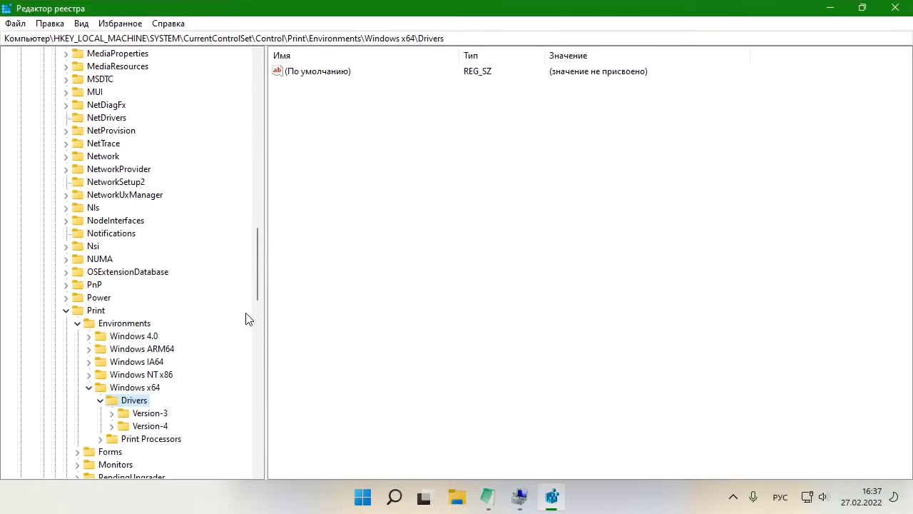
# Step: Expand the Version-3 key under the Windows x64 Drivers key and rename its Canon MF3010 subkey to Canon MF301001
pyautogui.scroll(-2, 163, 419)
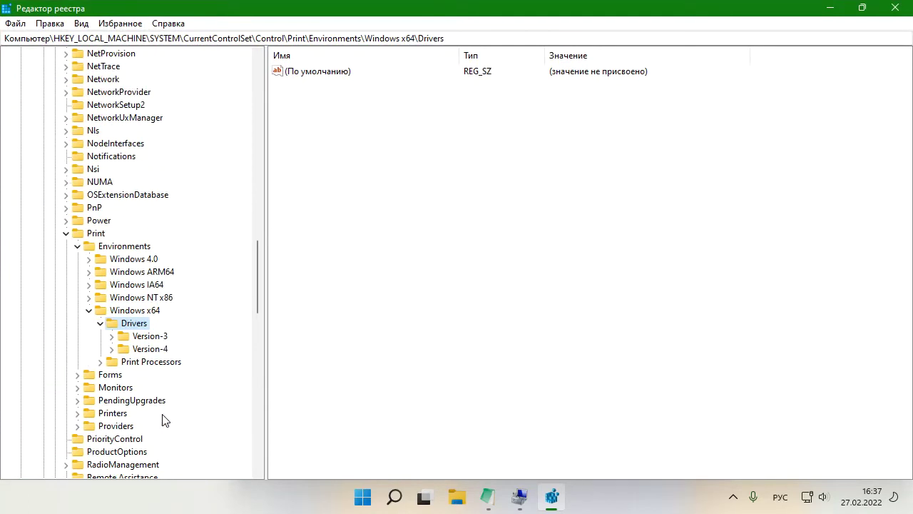
pyautogui.doubleClick(155, 336)
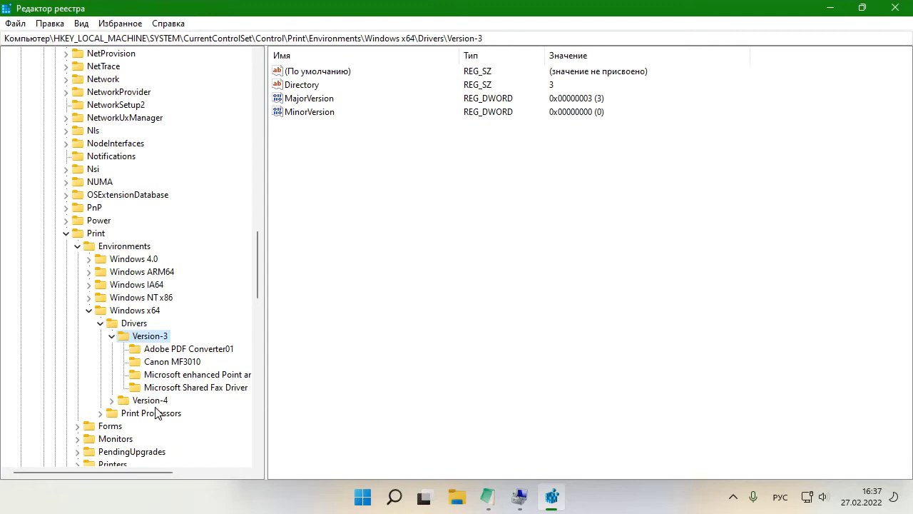
pyautogui.click(193, 364)
pyautogui.click(208, 367)
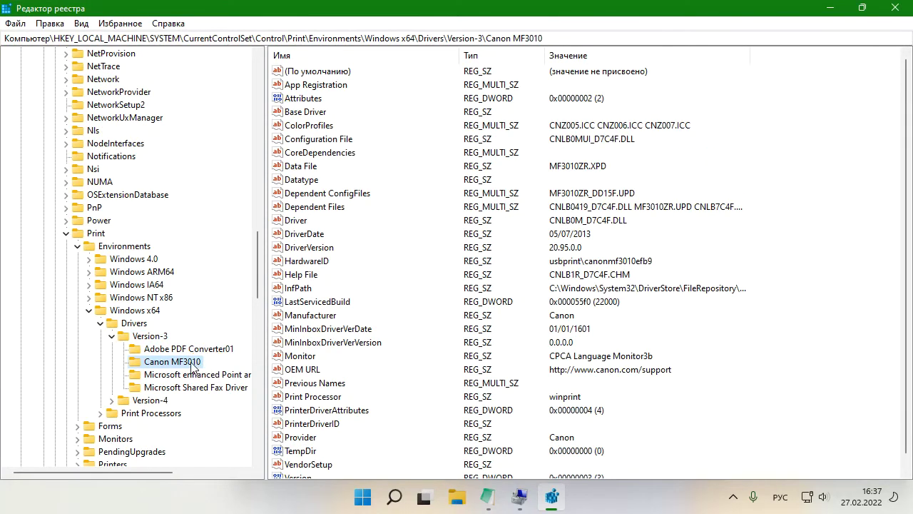
pyautogui.rightClick(196, 365)
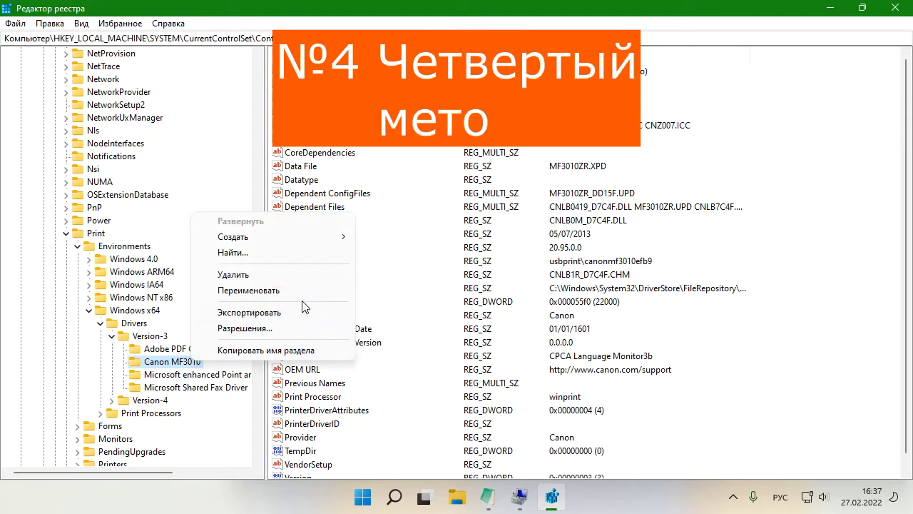
pyautogui.click(300, 290)
pyautogui.click(237, 369)
pyautogui.write('01')
pyautogui.press('Return')
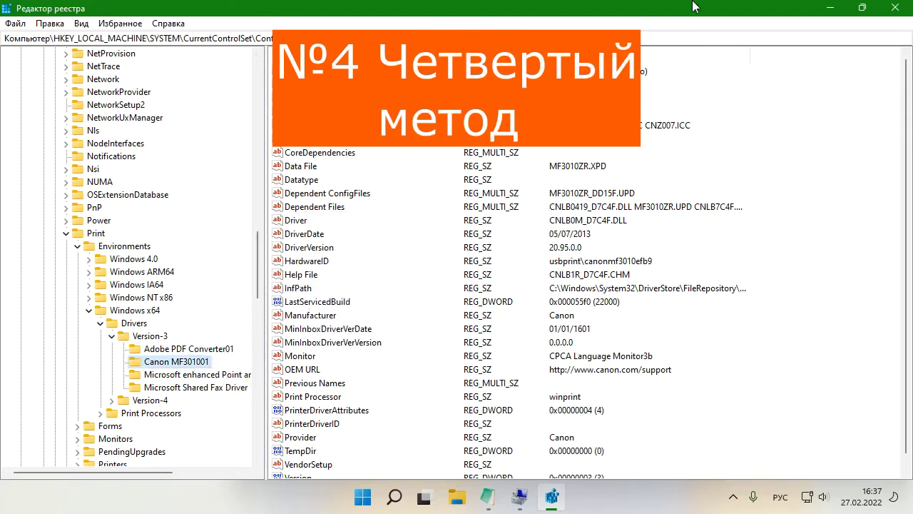
# Step: Switch back to Computer Management, start the Диспетчер печати (Spooler) service, confirm its properties and minimize the window
pyautogui.click(829, 8)
pyautogui.click(586, 430)
pyautogui.click(520, 497)
pyautogui.click(383, 285)
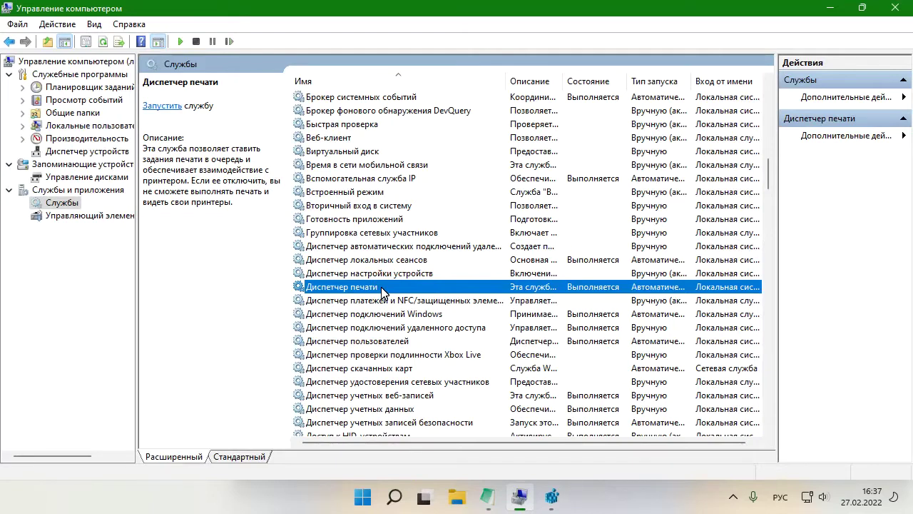
pyautogui.doubleClick(373, 293)
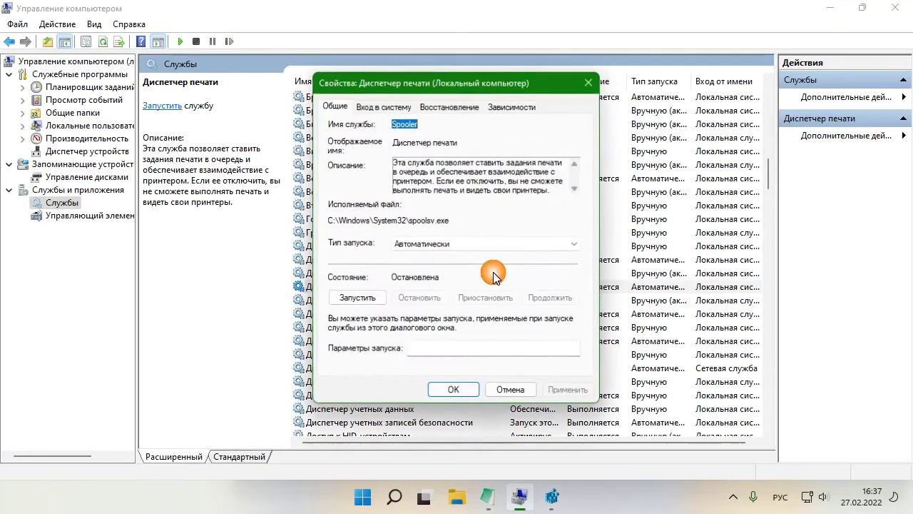
pyautogui.click(373, 301)
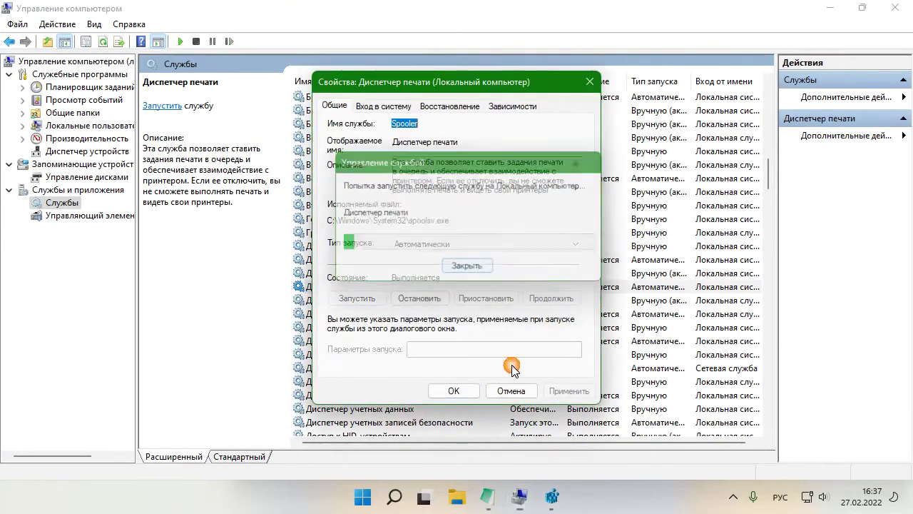
pyautogui.click(453, 391)
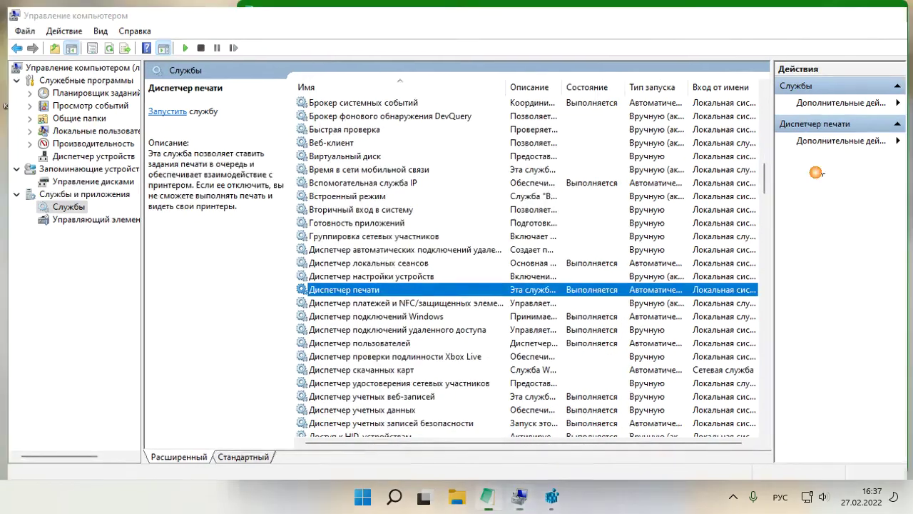
pyautogui.click(829, 8)
# Step: Copy the command printui /s /t2 from Инфо.txt and run it to open the print server's driver properties
pyautogui.moveTo(359, 80); pyautogui.dragTo(259, 87)
pyautogui.hotkey('ctrl', 'c')
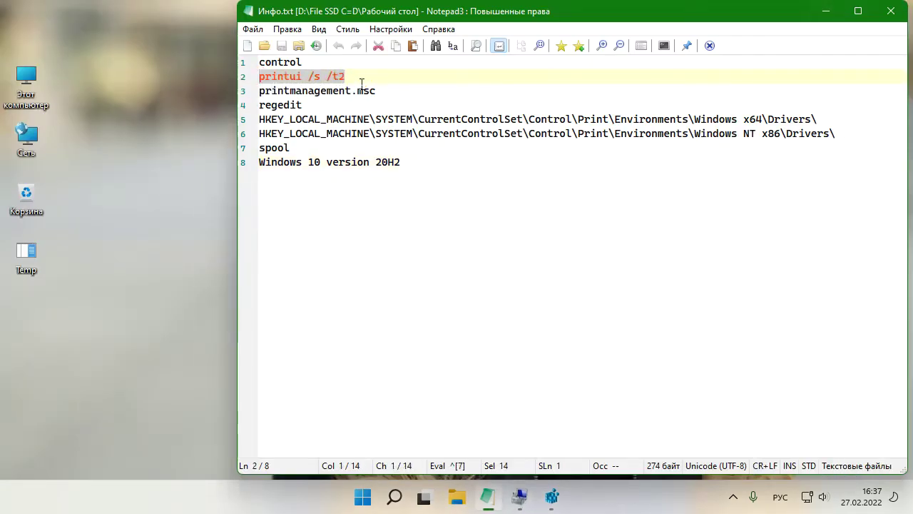
pyautogui.click(825, 12)
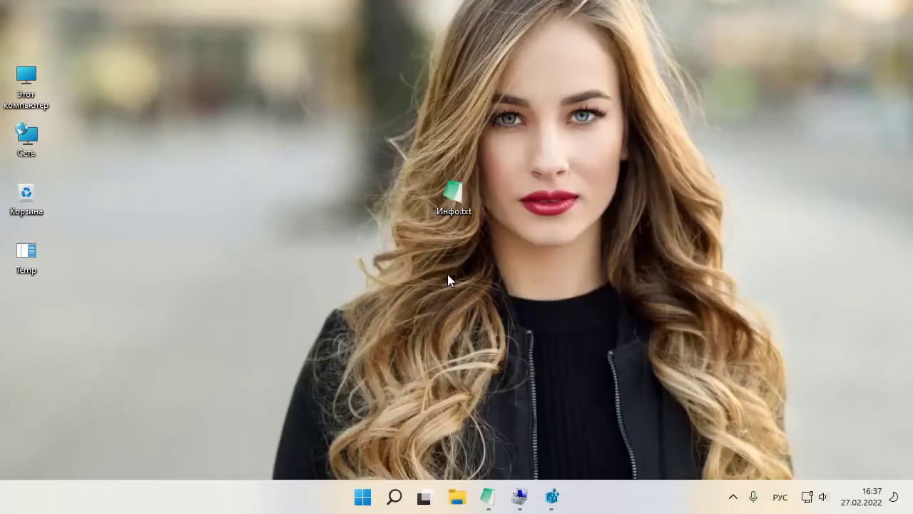
pyautogui.press('super+r')
pyautogui.hotkey('ctrl', 'v')
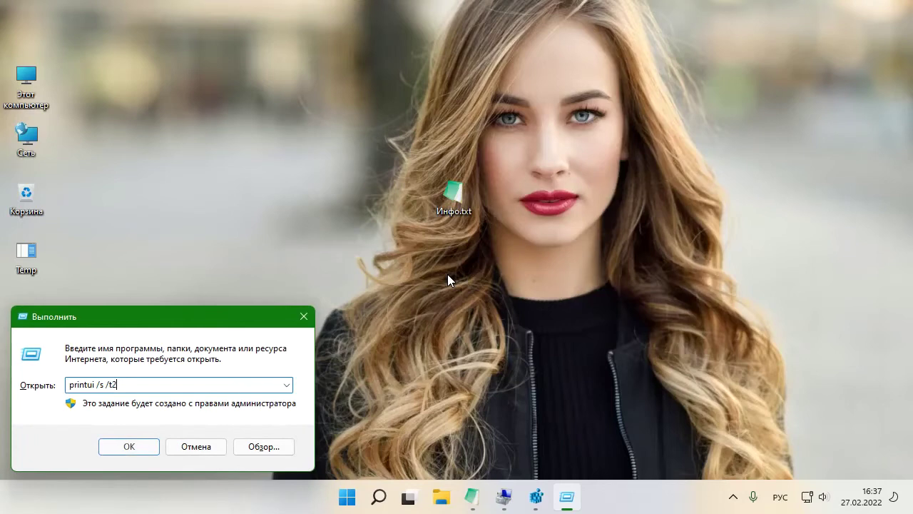
pyautogui.press('Return')
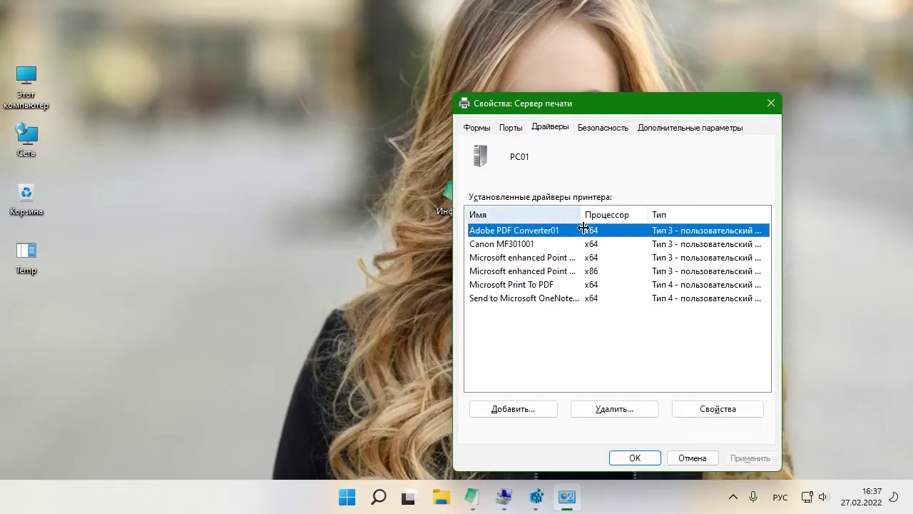
# Step: Start removing the Canon MF301001 driver together with its driver package, cancel at the package removal confirmation, and close the print server properties
pyautogui.click(564, 243)
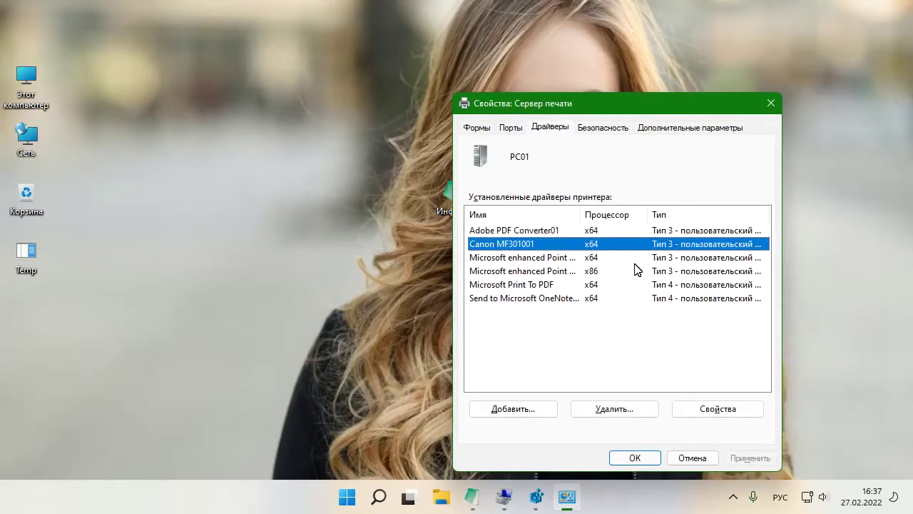
pyautogui.click(616, 411)
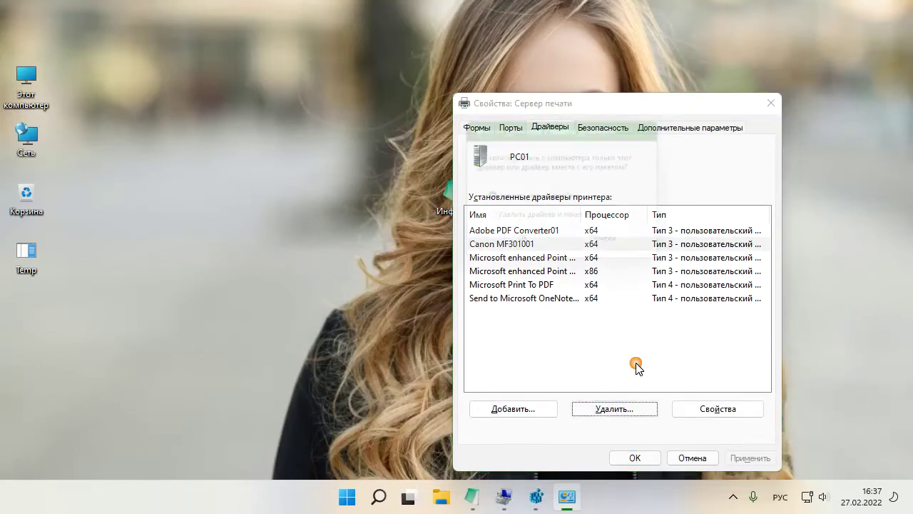
pyautogui.click(535, 221)
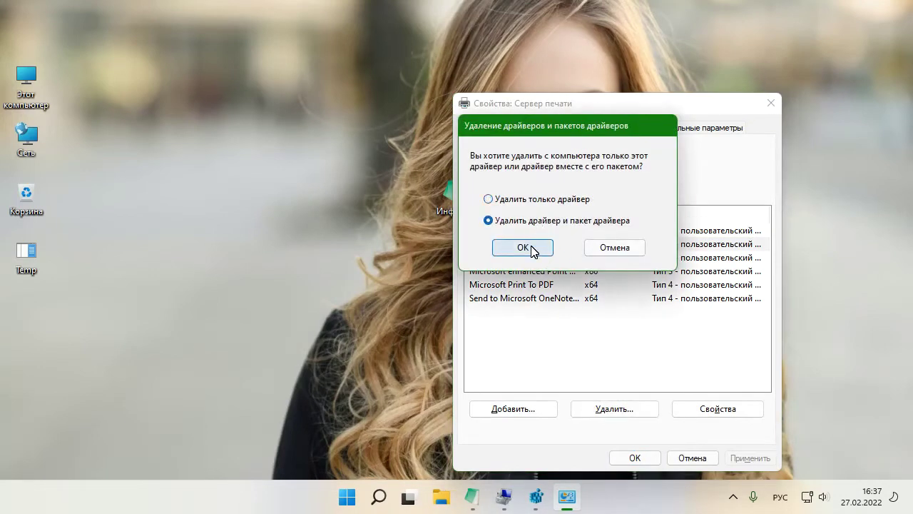
pyautogui.click(530, 249)
pyautogui.click(490, 277)
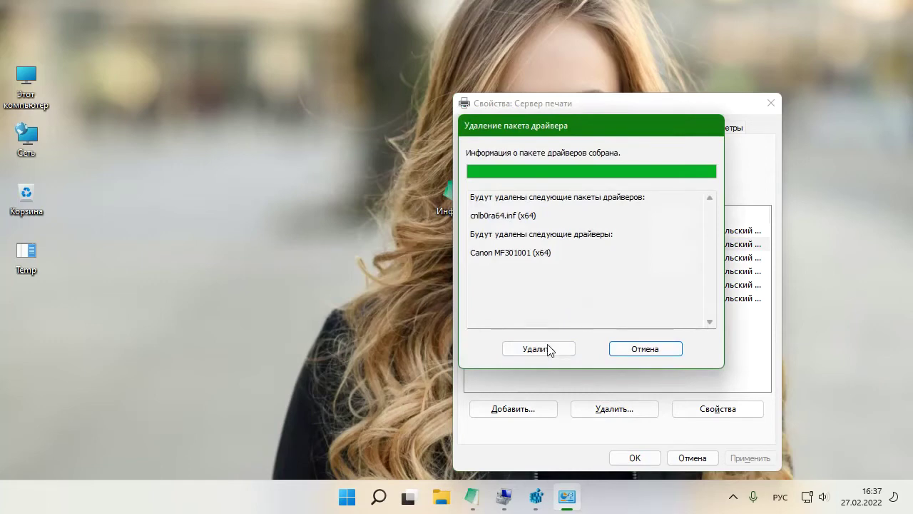
pyautogui.click(599, 295)
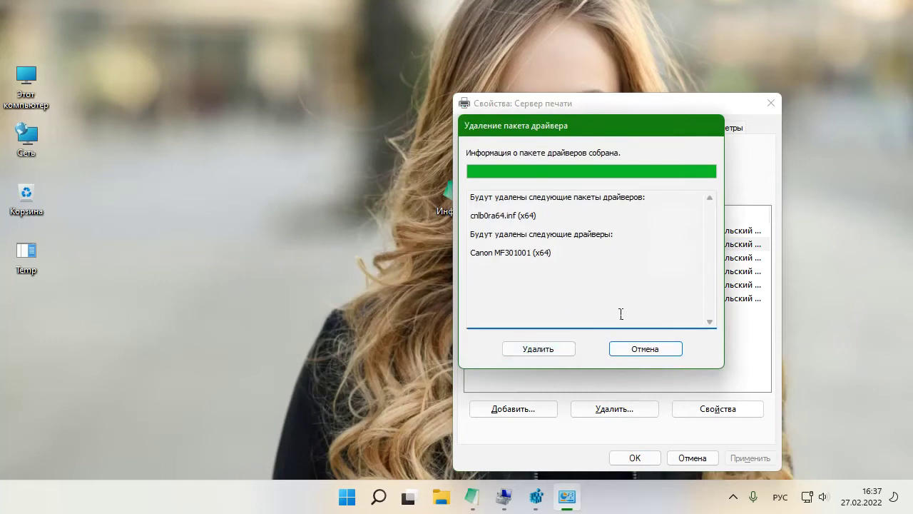
pyautogui.click(595, 294)
pyautogui.click(645, 349)
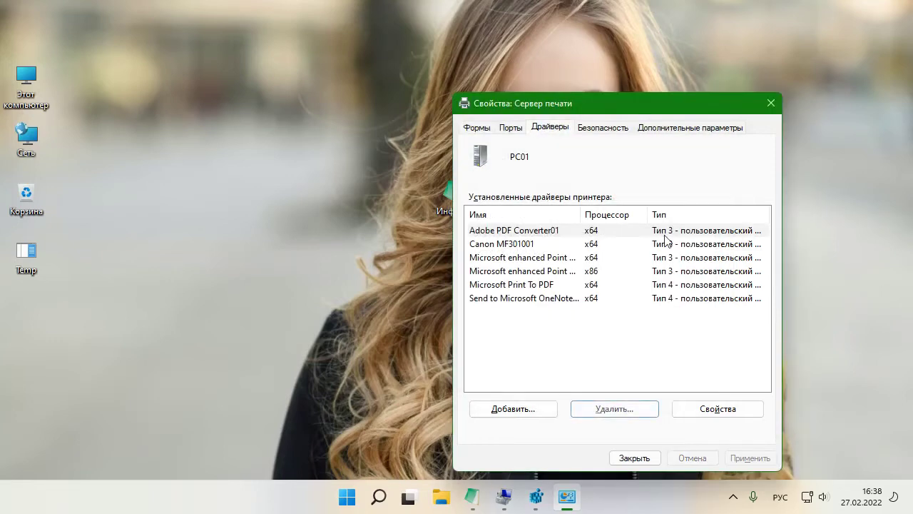
pyautogui.click(770, 103)
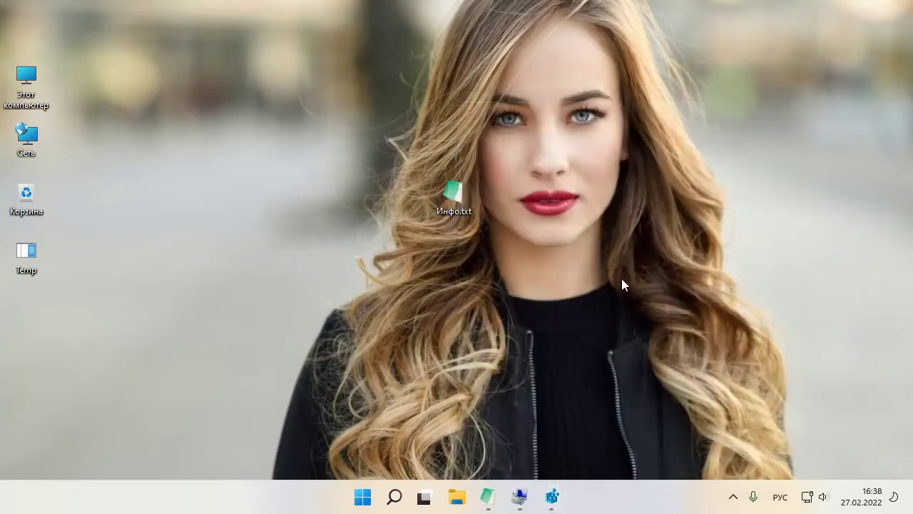
# Step: Switch to the Registry Editor to check the renamed Canon MF301001 driver key under Version-3, and minimize it
pyautogui.click(553, 497)
pyautogui.moveTo(528, 128); pyautogui.dragTo(528, 7)
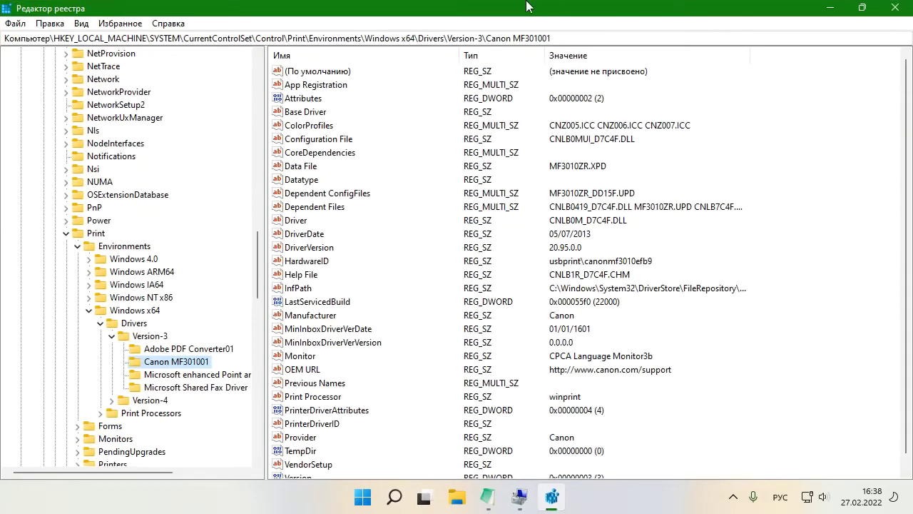
pyautogui.click(830, 7)
# Step: Copy the word spool from Инфо.txt, minimize the file, and run it to open the System32 spool folder
pyautogui.click(487, 496)
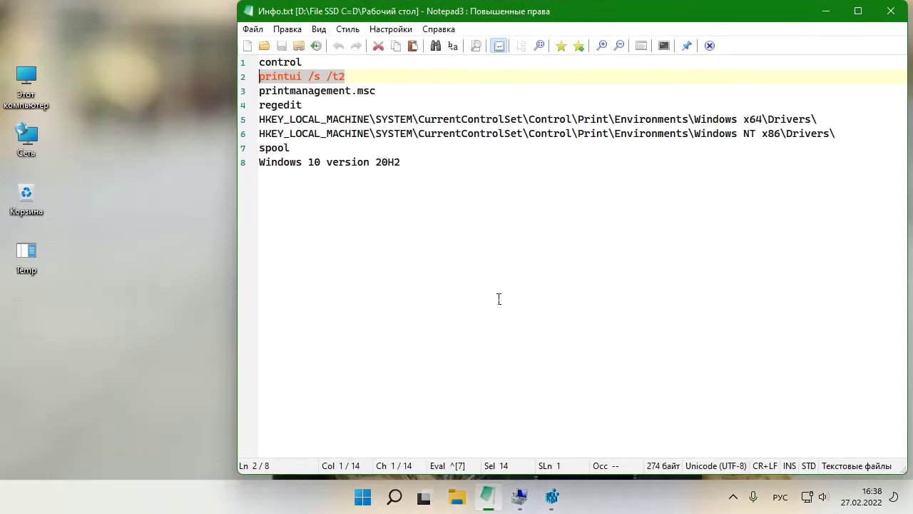
pyautogui.click(453, 161)
pyautogui.click(302, 148)
pyautogui.moveTo(301, 148); pyautogui.dragTo(260, 150)
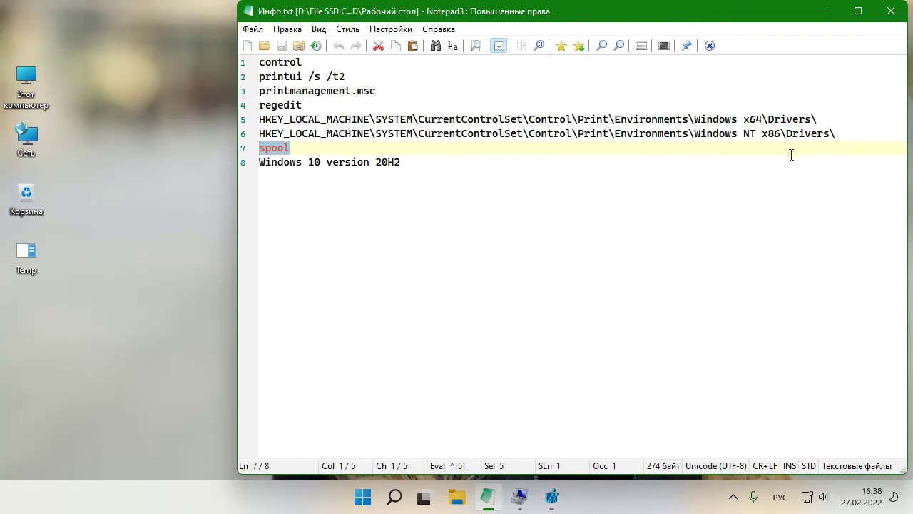
pyautogui.click(295, 147)
pyautogui.hotkey('shift', 'Home')
pyautogui.hotkey('ctrl', 'c')
pyautogui.click(826, 11)
pyautogui.press('super+r')
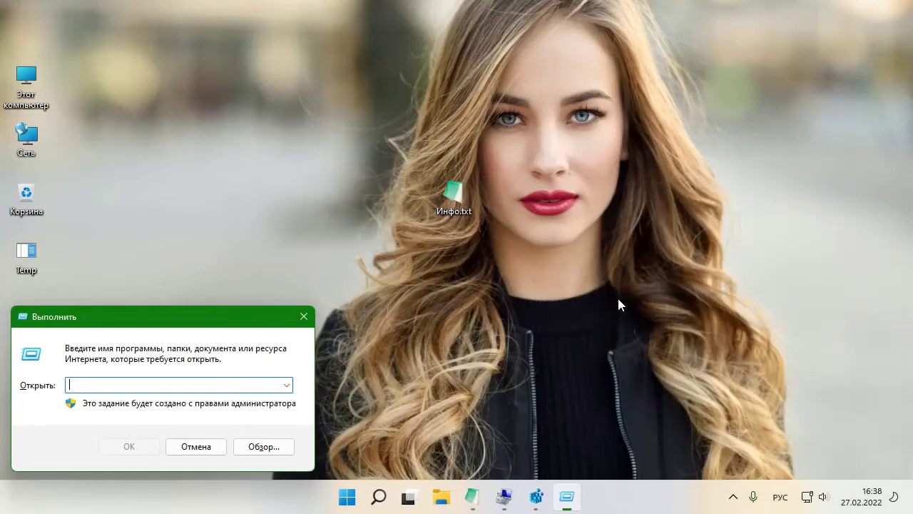
pyautogui.hotkey('ctrl', 'v')
pyautogui.press('Return')
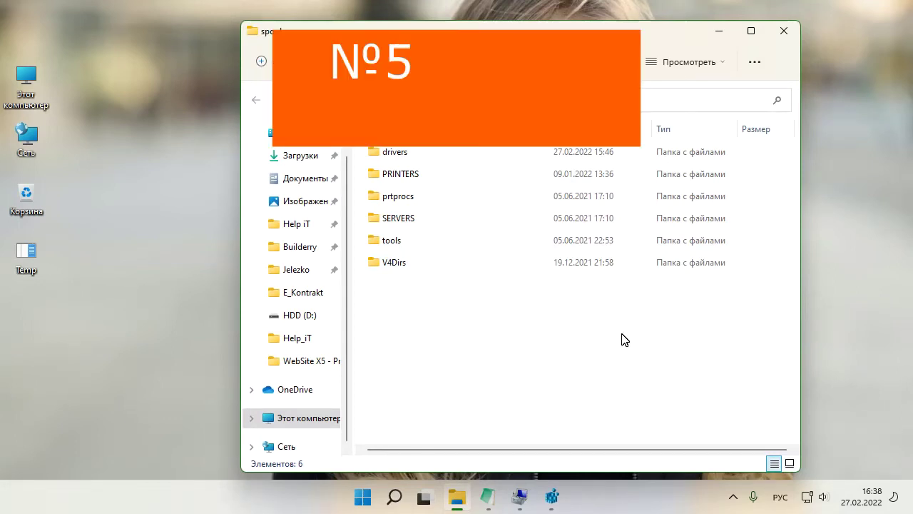
# Step: Select all folders inside System32\spool, clear the selection without deleting anything, and close the folder window
pyautogui.click(621, 333)
pyautogui.moveTo(606, 366); pyautogui.dragTo(475, 141)
pyautogui.moveTo(586, 361); pyautogui.dragTo(457, 146)
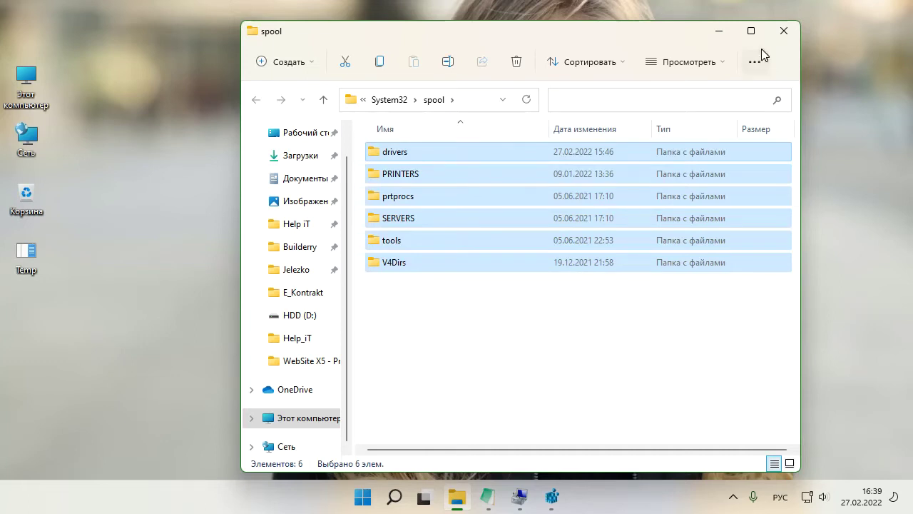
pyautogui.moveTo(616, 362); pyautogui.dragTo(494, 156)
pyautogui.moveTo(519, 346); pyautogui.dragTo(449, 129)
pyautogui.click(560, 351)
pyautogui.hotkey('ctrl', 'a')
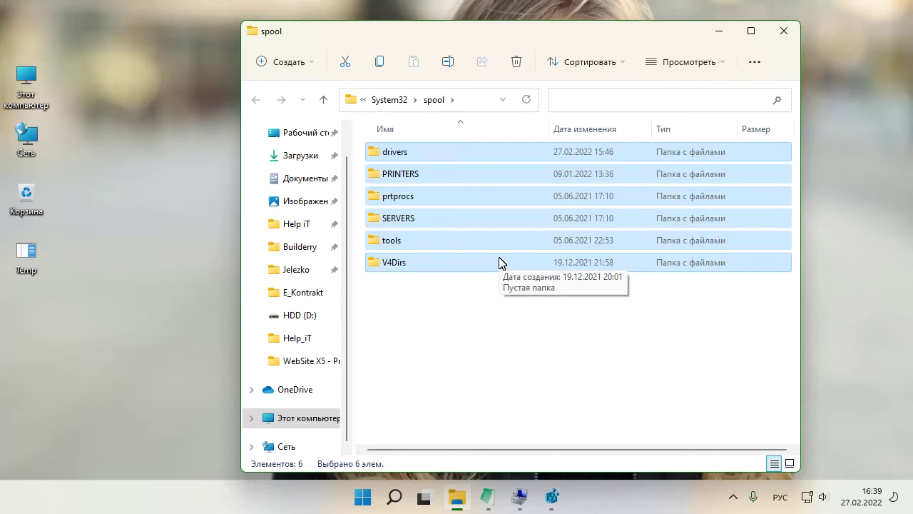
pyautogui.click(681, 346)
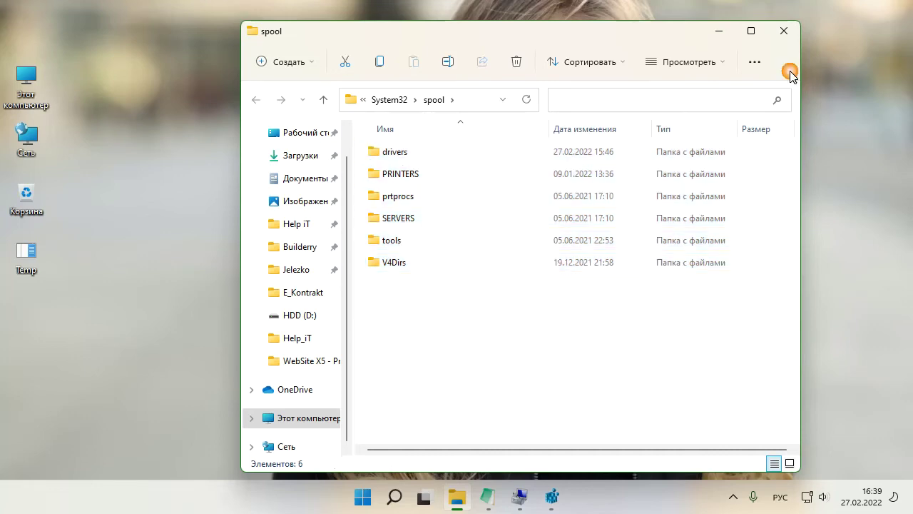
pyautogui.click(795, 28)
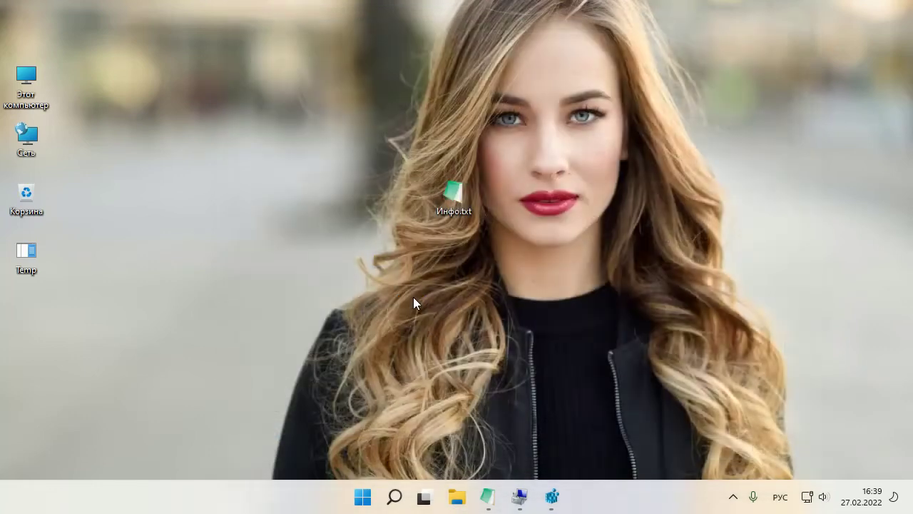
# Step: Open the properties of Этот компьютер, launch Диспетчер устройств from its related links, and close the settings window
pyautogui.rightClick(30, 86)
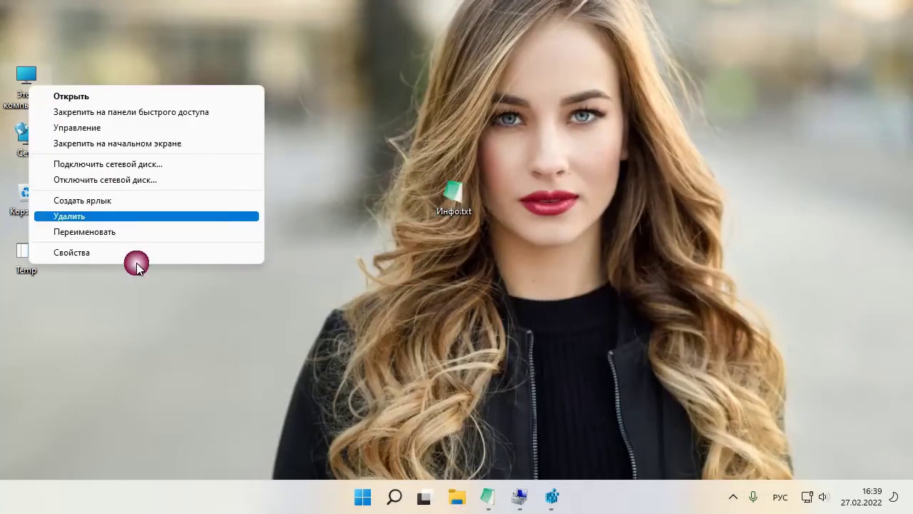
pyautogui.click(131, 253)
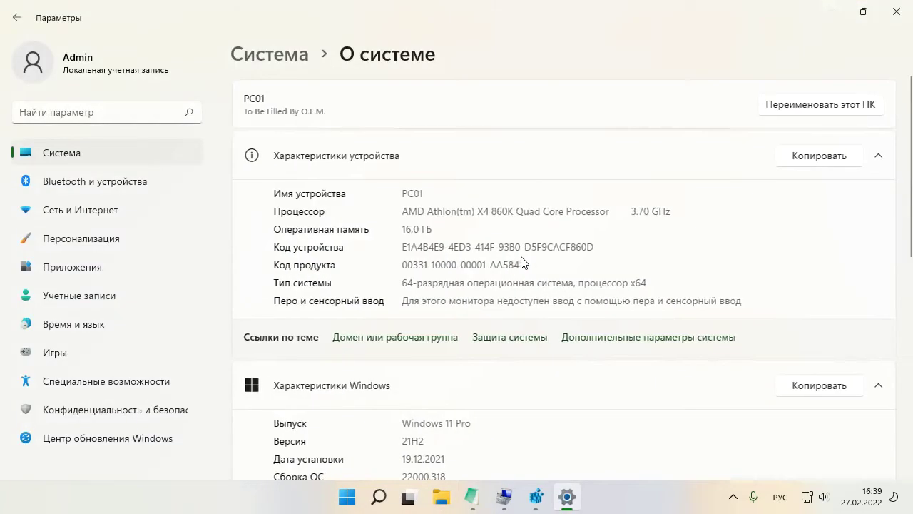
pyautogui.scroll(-10, 511, 300)
pyautogui.click(348, 321)
pyautogui.click(896, 11)
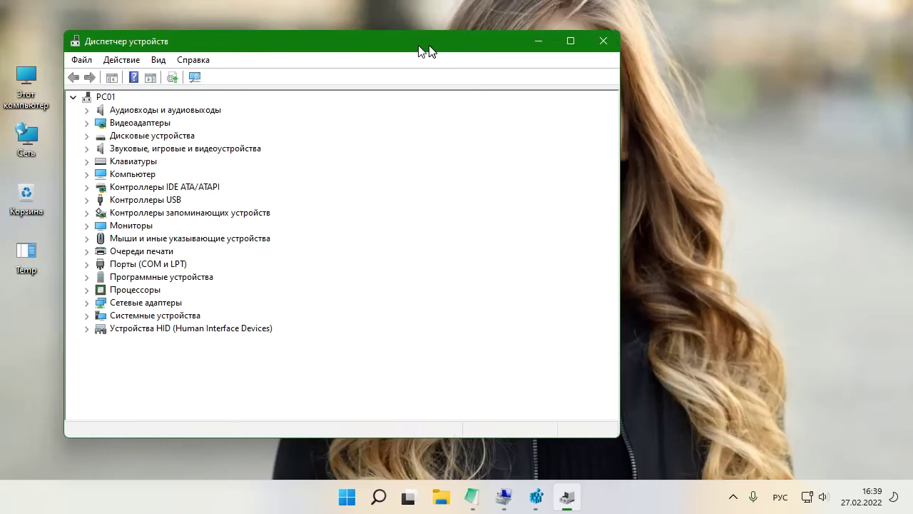
# Step: Expand Очереди печати, examine the compatible drivers offered for Корневая очередь печати through manual driver selection, and cancel the update
pyautogui.doubleClick(214, 251)
pyautogui.click(245, 264)
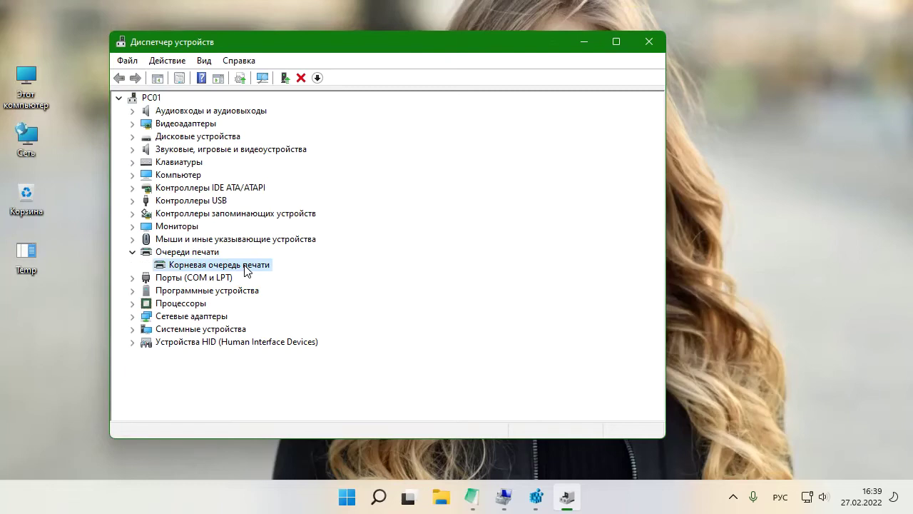
pyautogui.rightClick(245, 268)
pyautogui.click(377, 276)
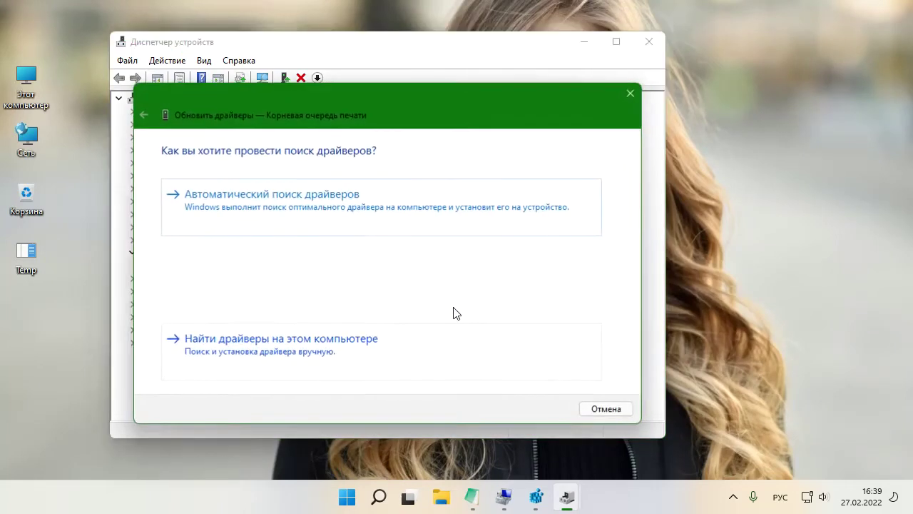
pyautogui.moveTo(396, 110); pyautogui.dragTo(486, 62)
pyautogui.click(443, 312)
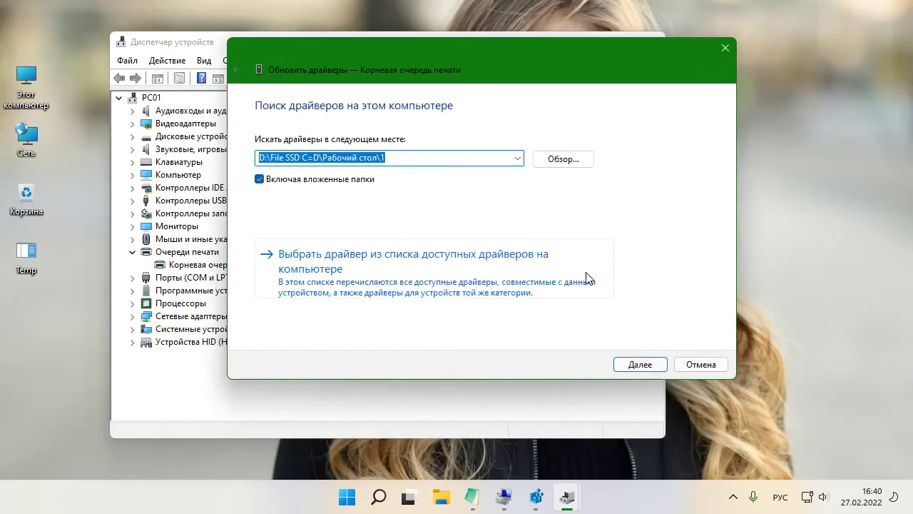
pyautogui.click(584, 279)
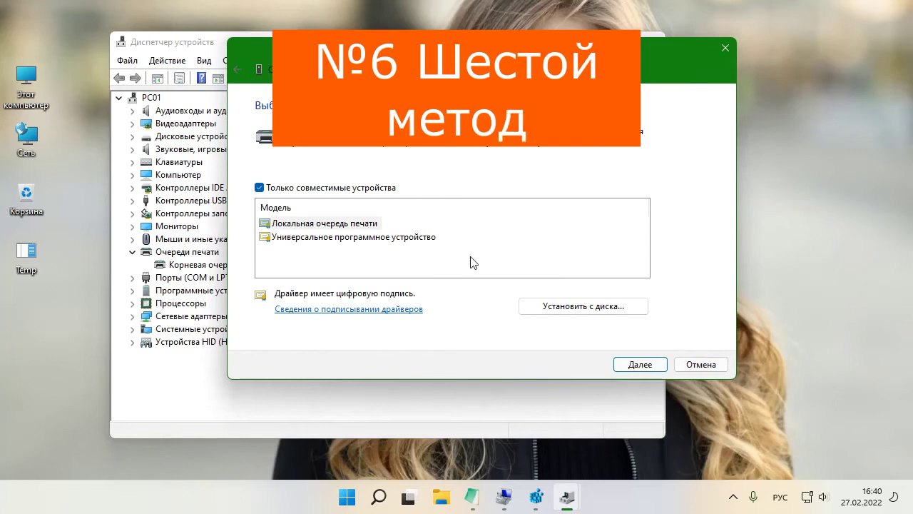
pyautogui.click(695, 365)
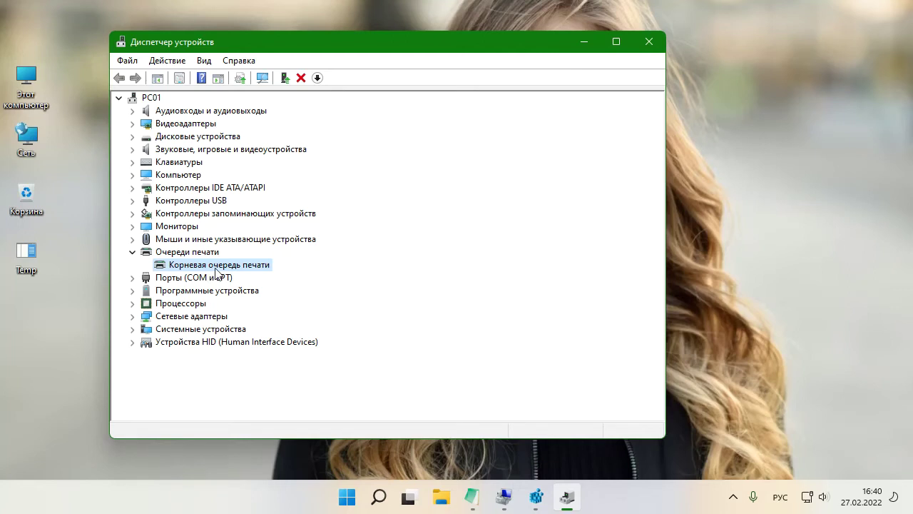
# Step: View the device actions for Корневая очередь печати, including Удалить устройство, scan for hardware changes, and close Диспетчер устройств
pyautogui.rightClick(238, 265)
pyautogui.click(492, 381)
pyautogui.rightClick(246, 268)
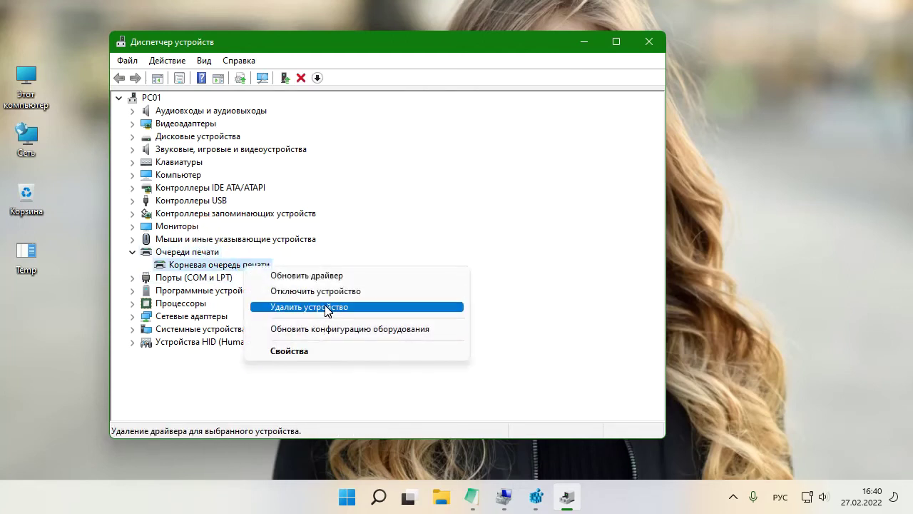
pyautogui.click(565, 331)
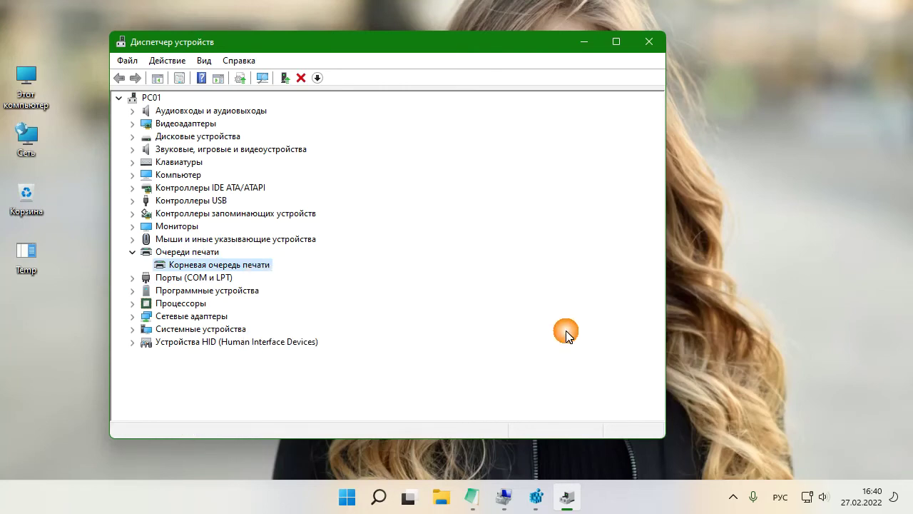
pyautogui.click(264, 76)
pyautogui.moveTo(348, 44); pyautogui.dragTo(345, 53)
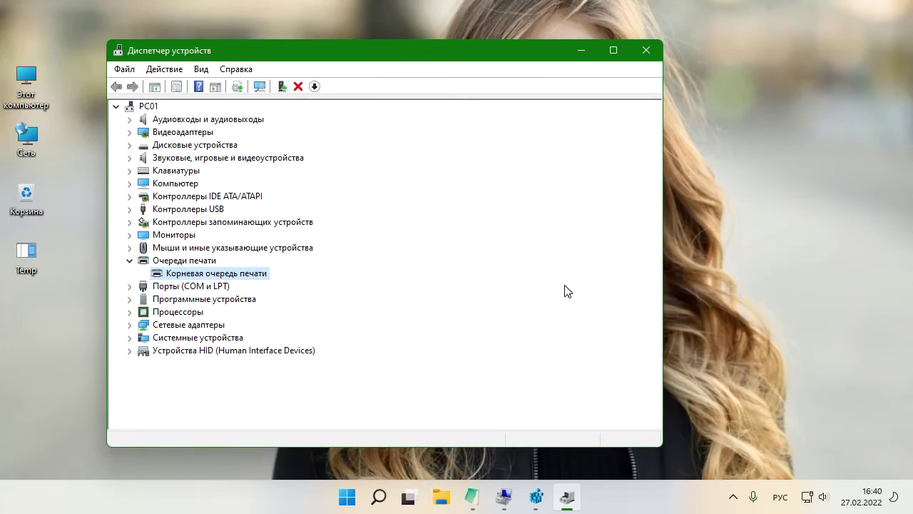
pyautogui.click(653, 49)
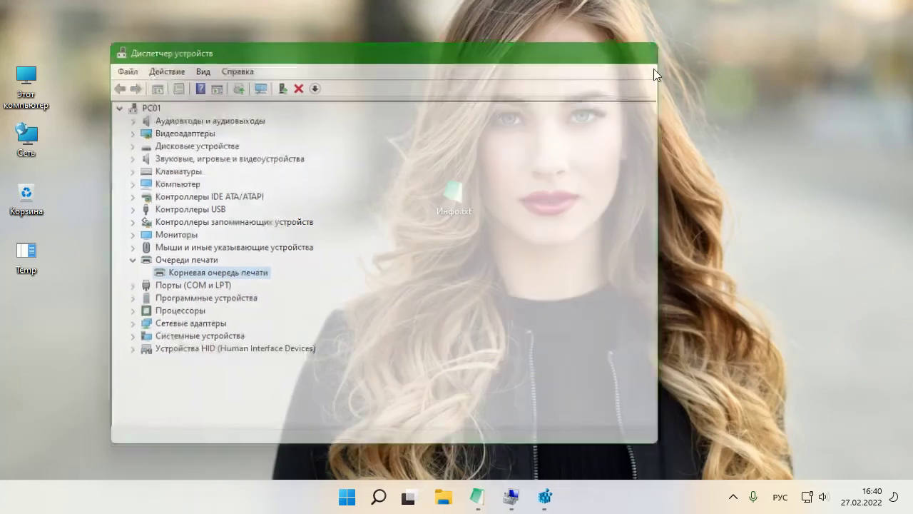
# Step: Switch back to Инфо.txt and place the cursor at the end of the Windows 10 version 20H2 line
pyautogui.click(489, 497)
pyautogui.click(408, 165)
pyautogui.click(517, 212)
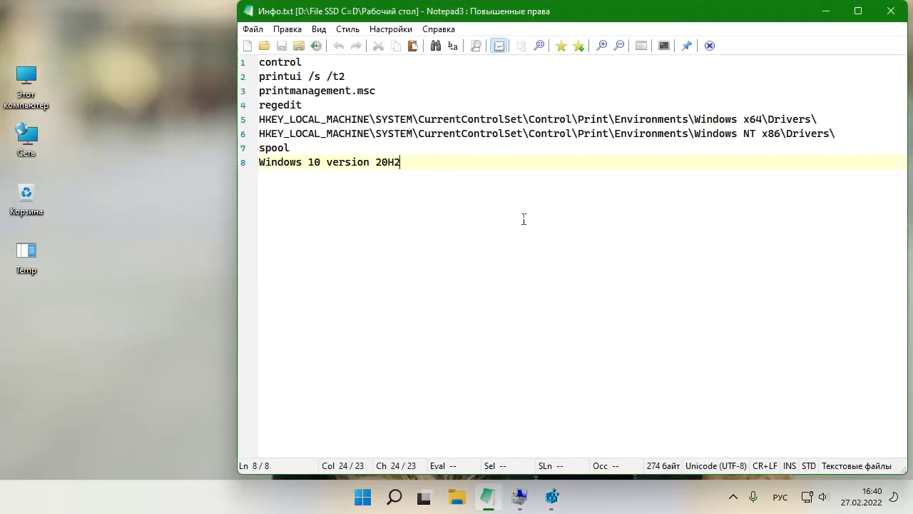